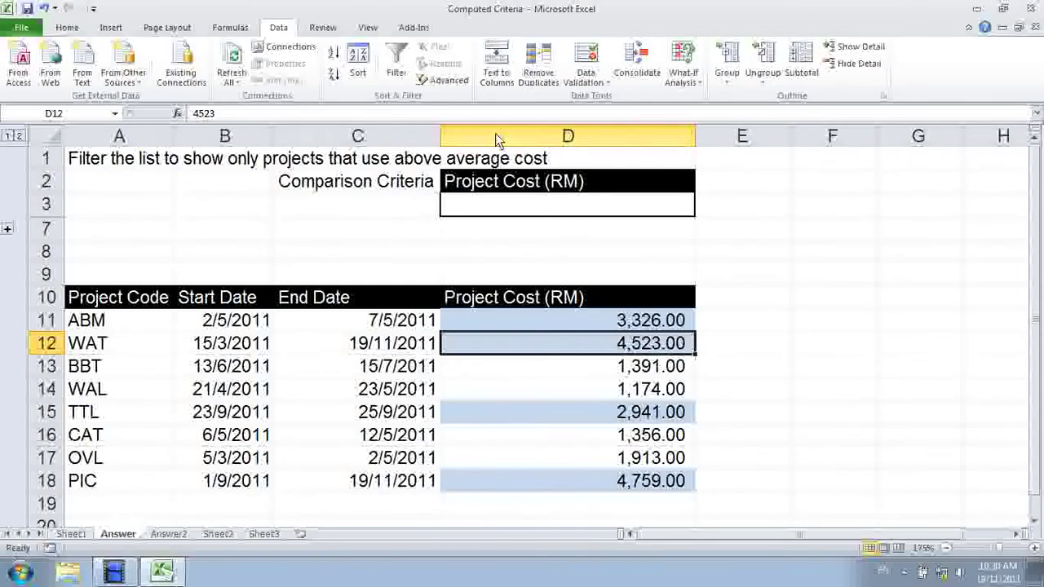
Enter =AVERAGE(D11:D18) in D9 so it shows the 2,672.88 average project cost
{"action": "left_click", "coordinate": [490, 209]}
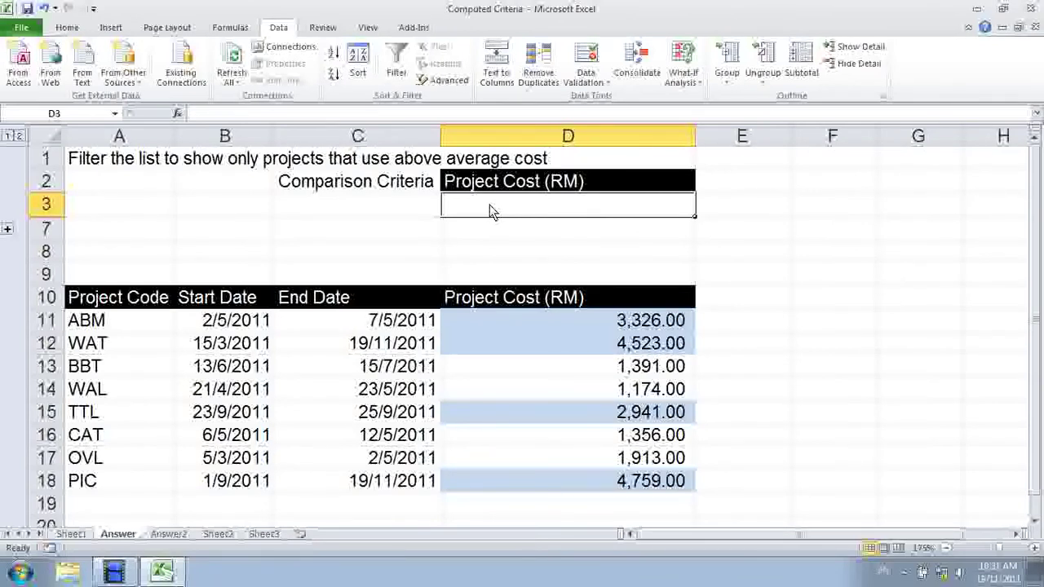
{"action": "left_click_drag", "start_coordinate": [124, 321], "coordinate": [573, 481]}
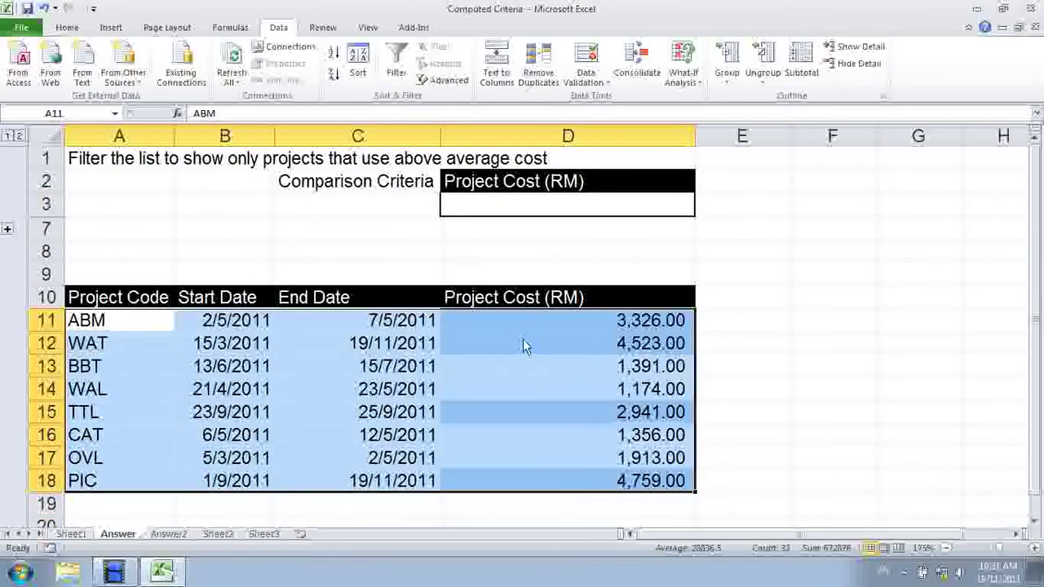
{"action": "left_click_drag", "start_coordinate": [514, 319], "coordinate": [506, 483]}
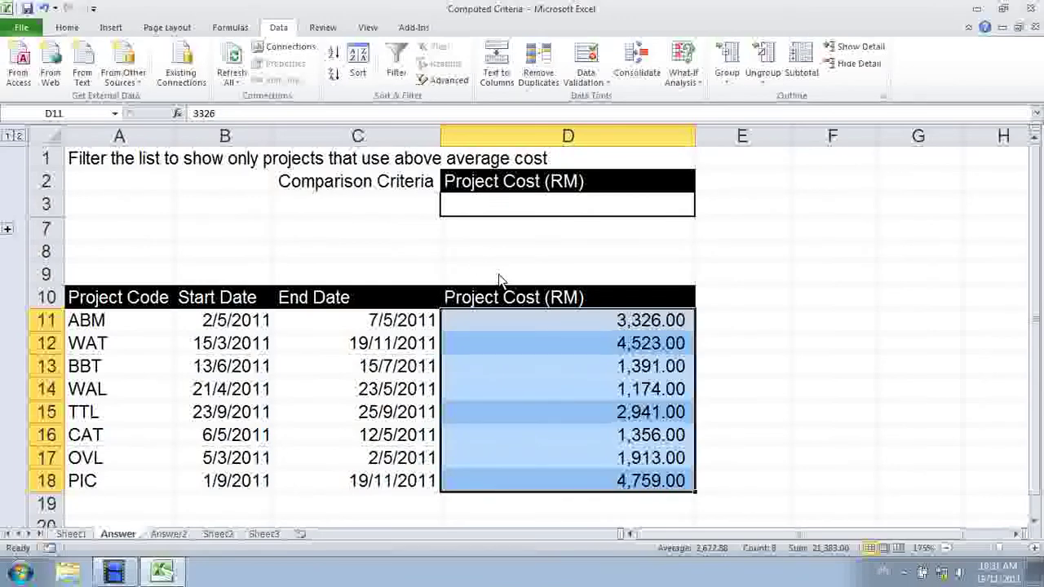
{"action": "left_click", "coordinate": [559, 276]}
{"action": "type", "text": "=Av"}
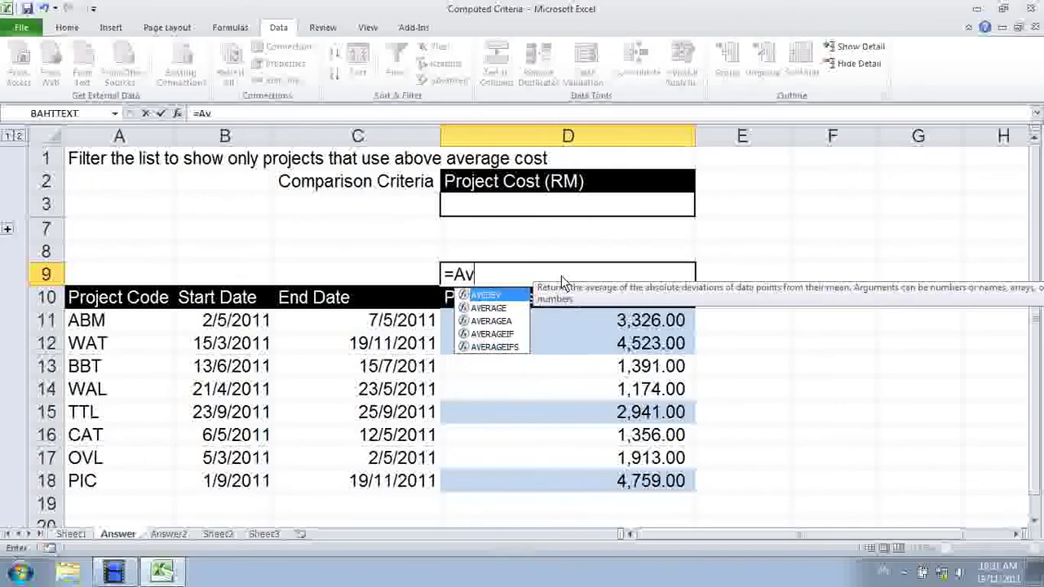
{"action": "type", "text": "erage("}
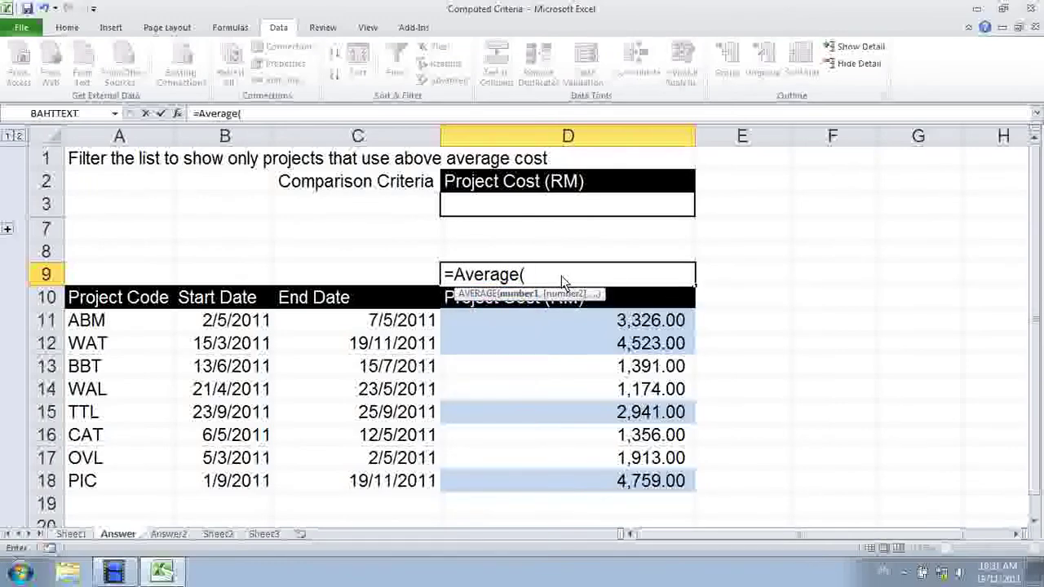
{"action": "left_click_drag", "start_coordinate": [561, 320], "coordinate": [566, 481]}
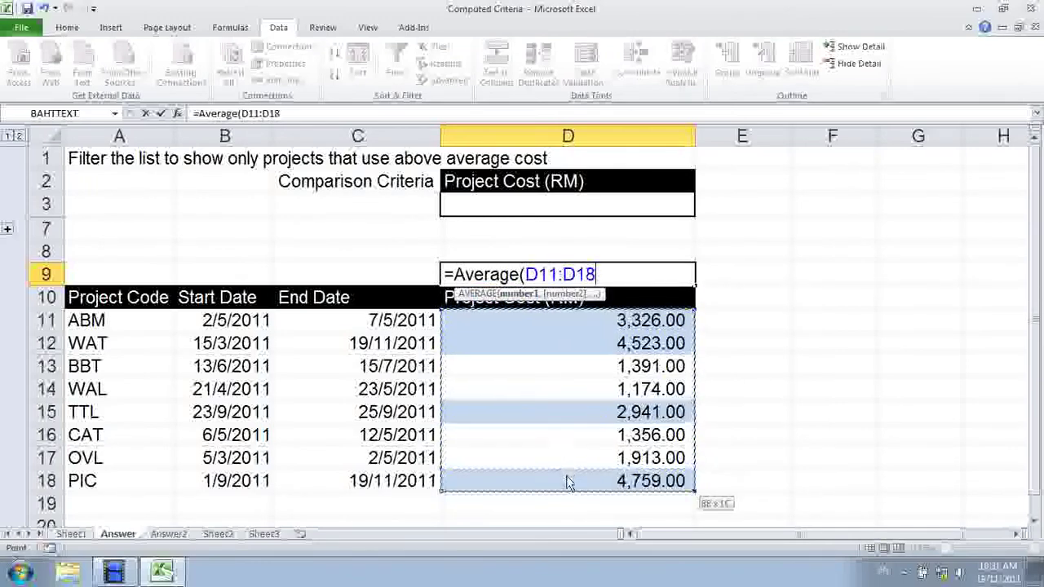
{"action": "type", "text": ")"}
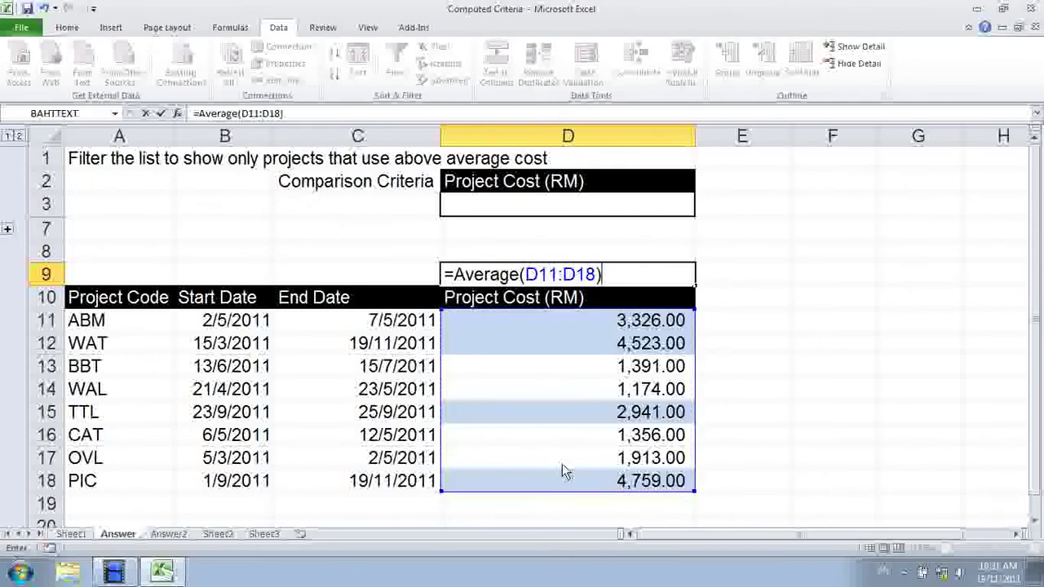
{"action": "key", "text": "Return"}
{"action": "left_click", "coordinate": [619, 279]}
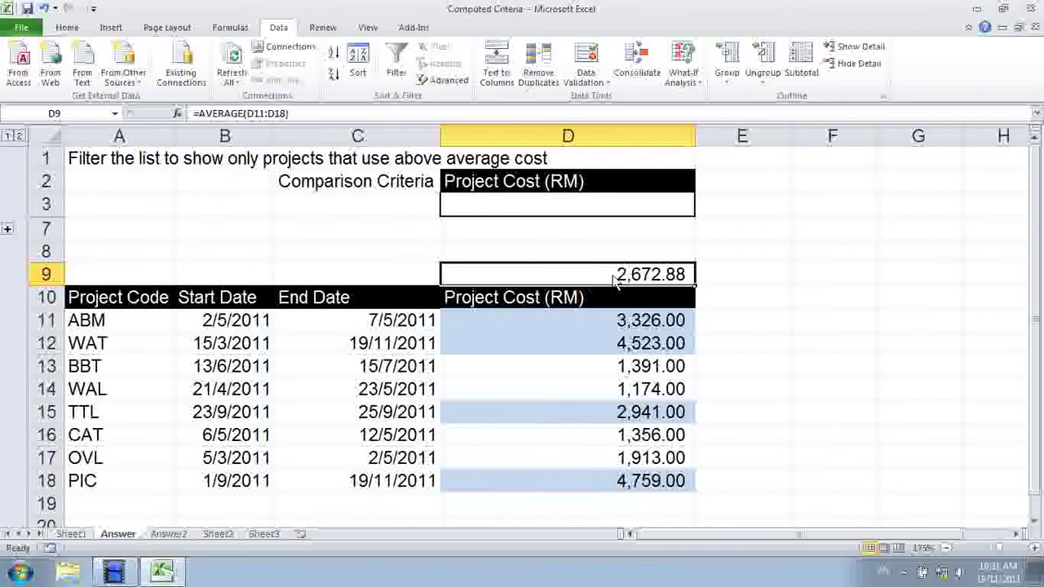
{"action": "left_click", "coordinate": [551, 213]}
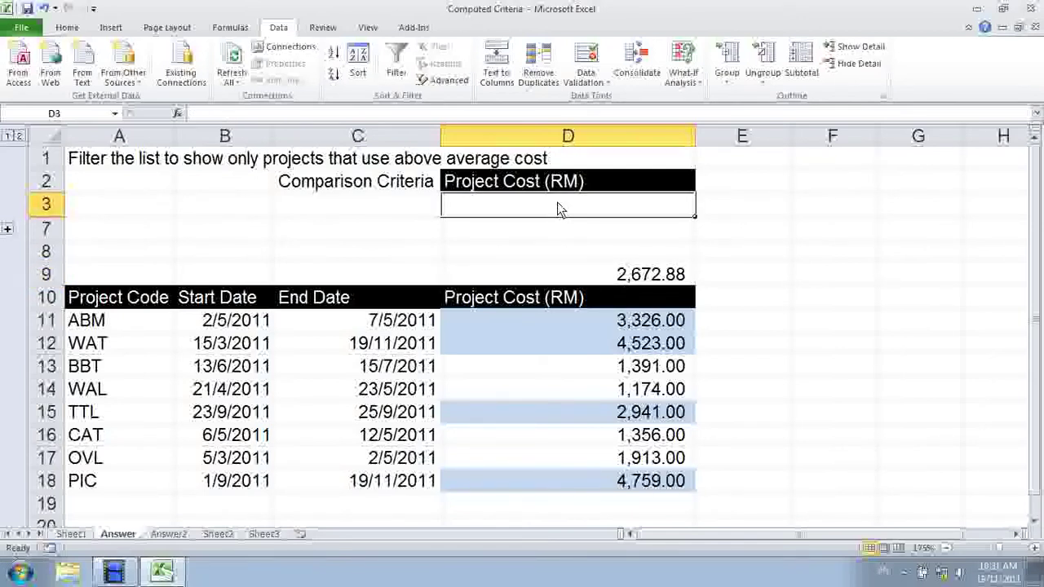
Enter the criterion >2672.88 in D3 under the Project Cost (RM) heading
{"action": "mouse_move", "coordinate": [546, 188]}
{"action": "left_mouse_down"}
{"action": "mouse_move", "coordinate": [543, 205]}
{"action": "mouse_move", "coordinate": [497, 211]}
{"action": "left_mouse_up"}
{"action": "key", "text": "ctrl+c"}
{"action": "left_click", "coordinate": [500, 296]}
{"action": "left_click", "coordinate": [498, 211]}
{"action": "type", "text": ">"}
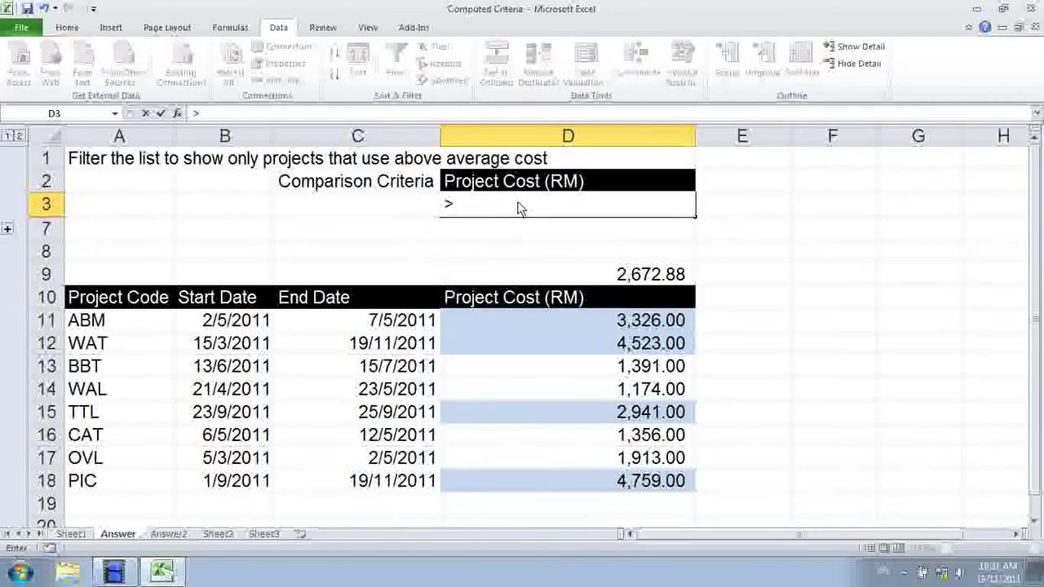
{"action": "type", "text": "2672."}
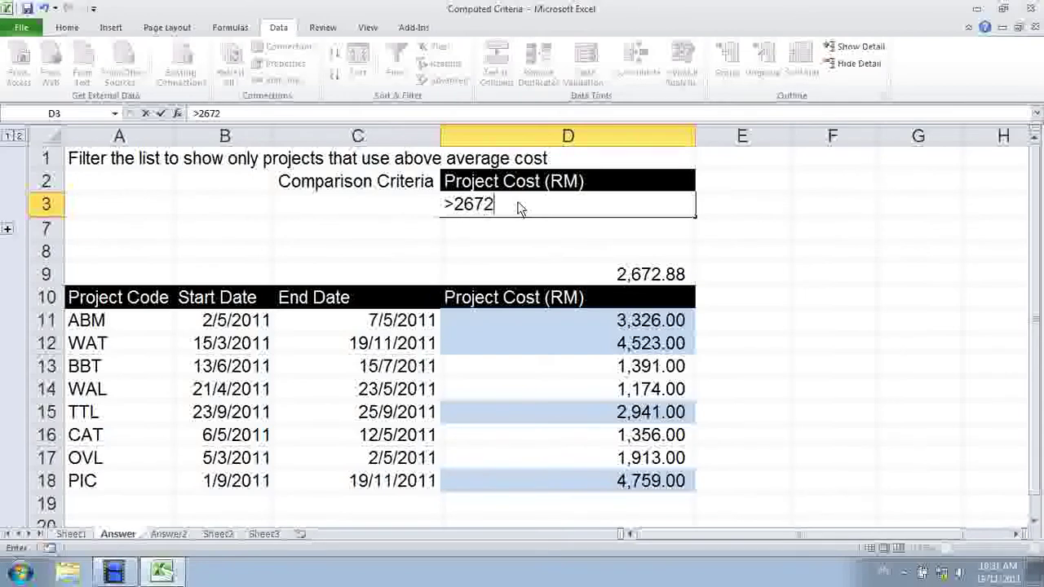
{"action": "type", "text": "88"}
{"action": "key", "text": "Return"}
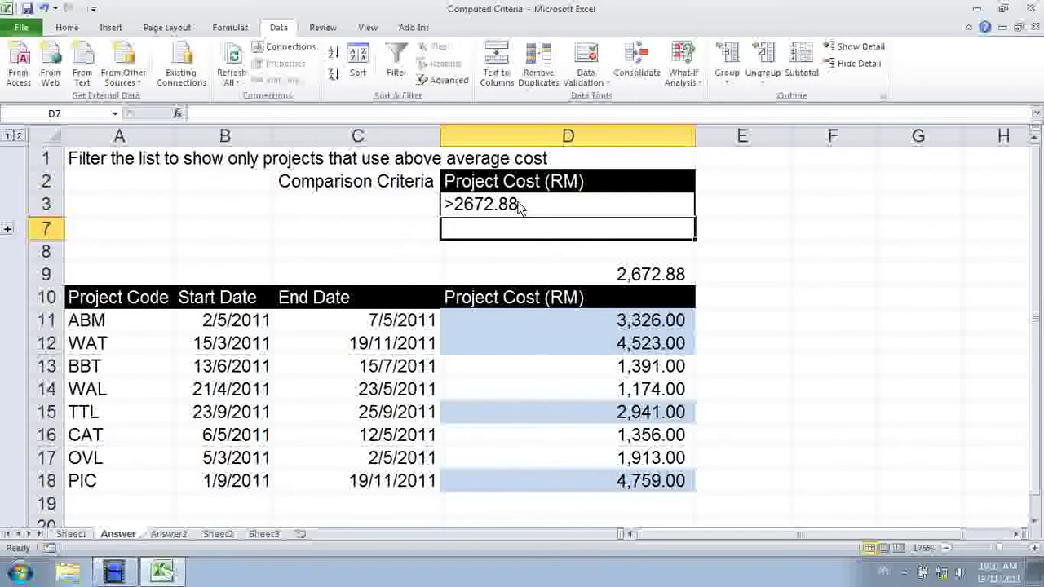
{"action": "left_click", "coordinate": [495, 374]}
{"action": "left_click", "coordinate": [381, 349]}
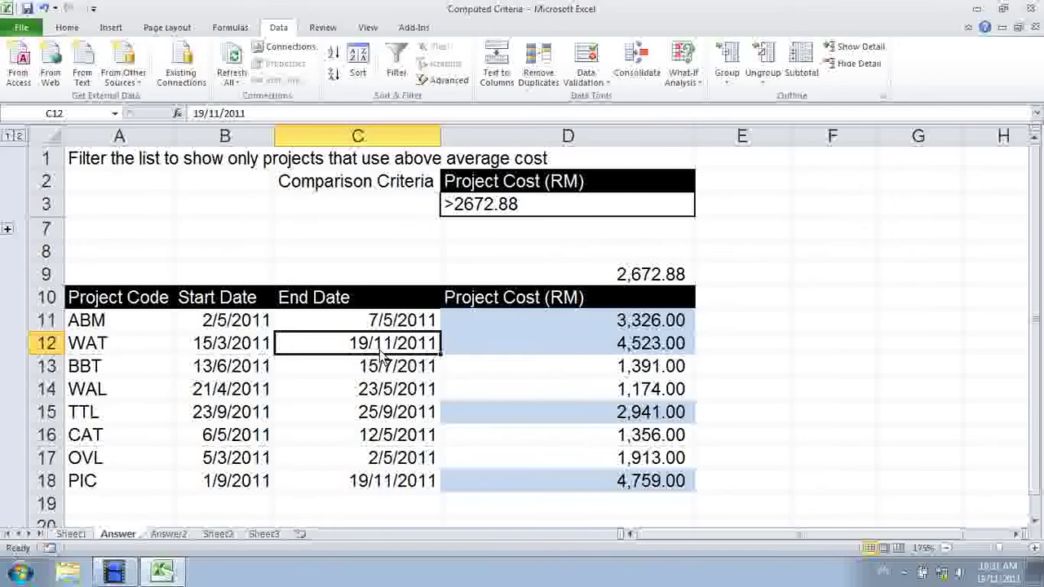
Run Advanced Filter in place on the project list with criteria range D2:D3
{"action": "left_click", "coordinate": [437, 80]}
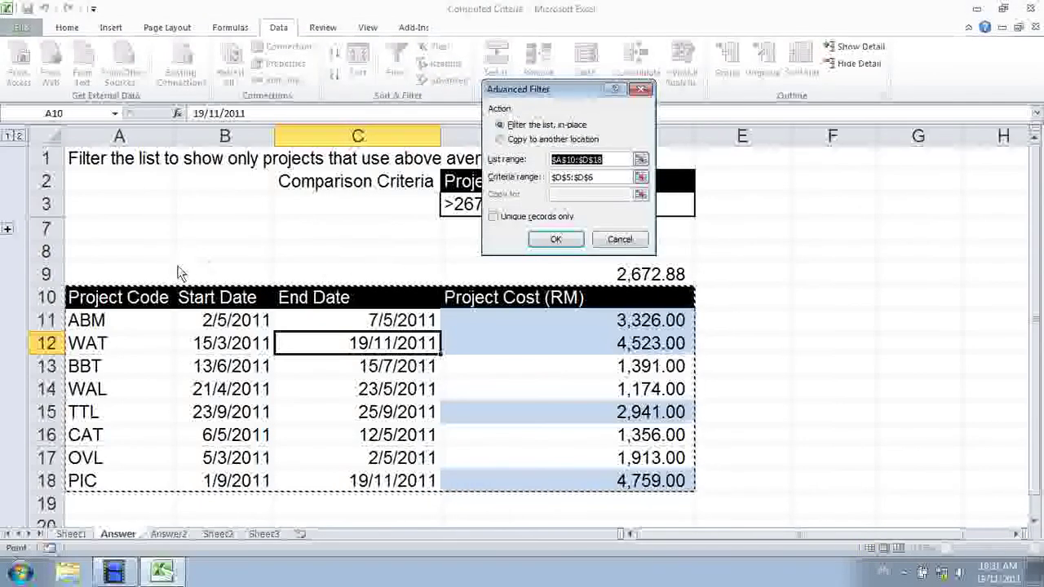
{"action": "left_click", "coordinate": [605, 177]}
{"action": "left_click_drag", "start_coordinate": [531, 88], "coordinate": [803, 77]}
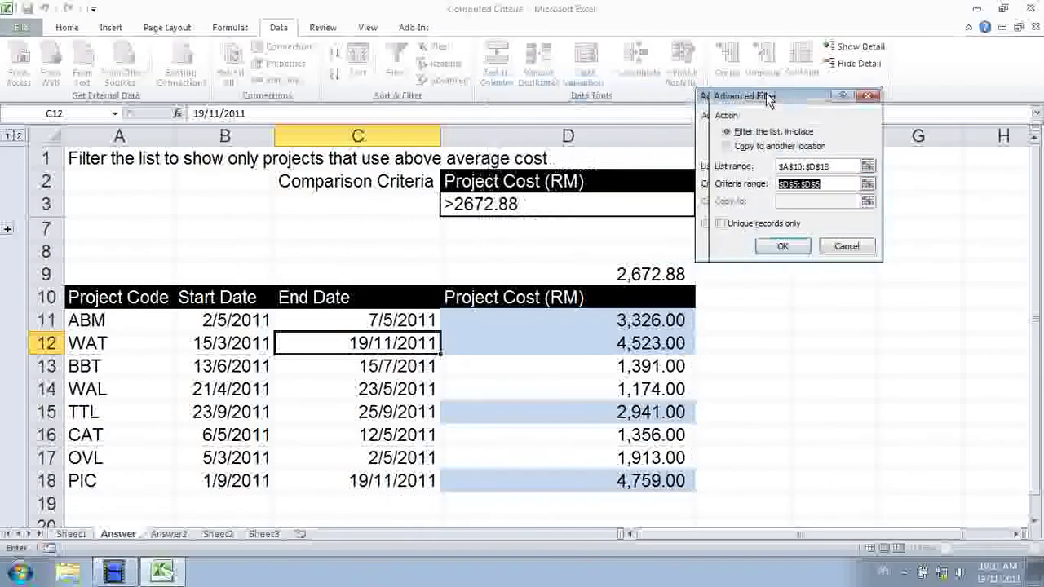
{"action": "left_click", "coordinate": [574, 183]}
{"action": "left_click_drag", "start_coordinate": [575, 183], "coordinate": [569, 210]}
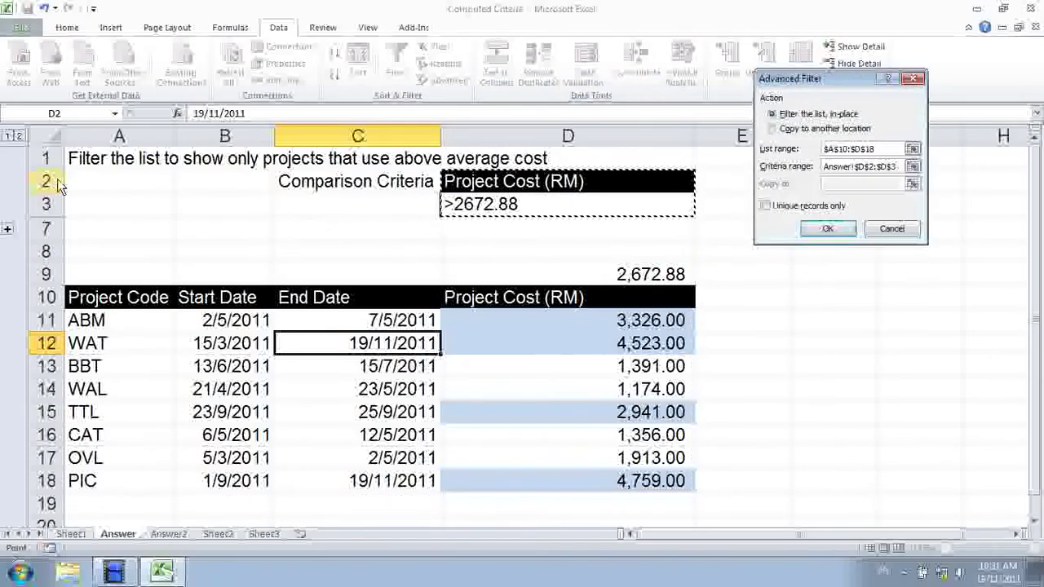
{"action": "left_click", "coordinate": [827, 229]}
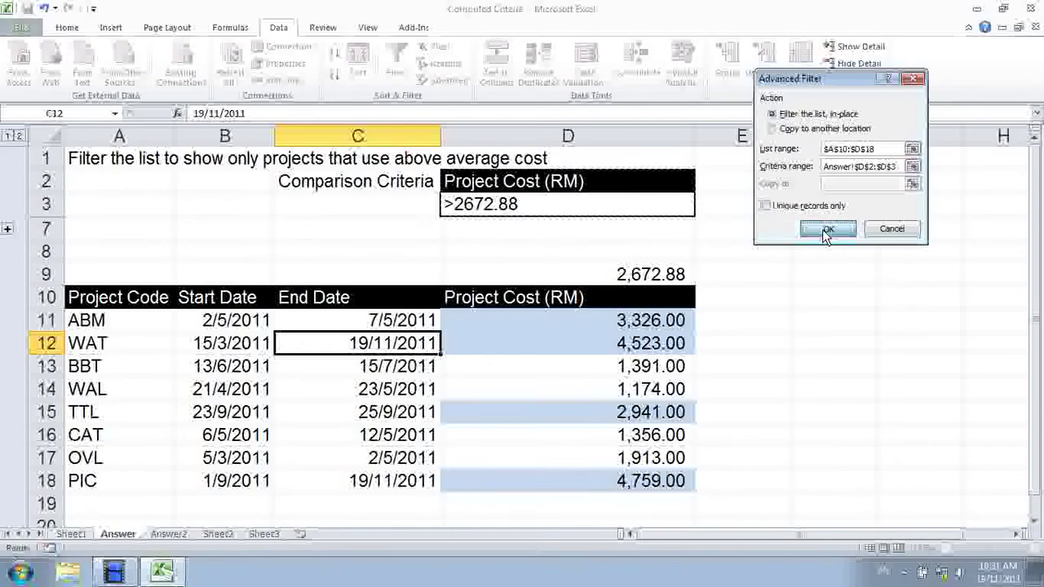
Review the four filtered projects' costs, then clear the filter to show all eight
{"action": "left_click_drag", "start_coordinate": [594, 338], "coordinate": [575, 390]}
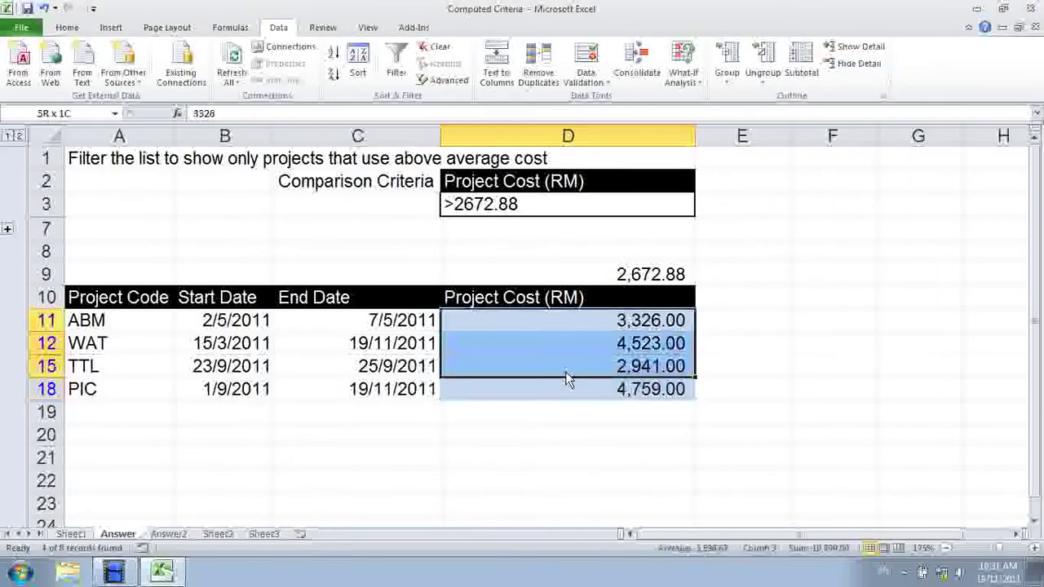
{"action": "left_click_drag", "start_coordinate": [568, 321], "coordinate": [568, 389]}
{"action": "left_click", "coordinate": [547, 326]}
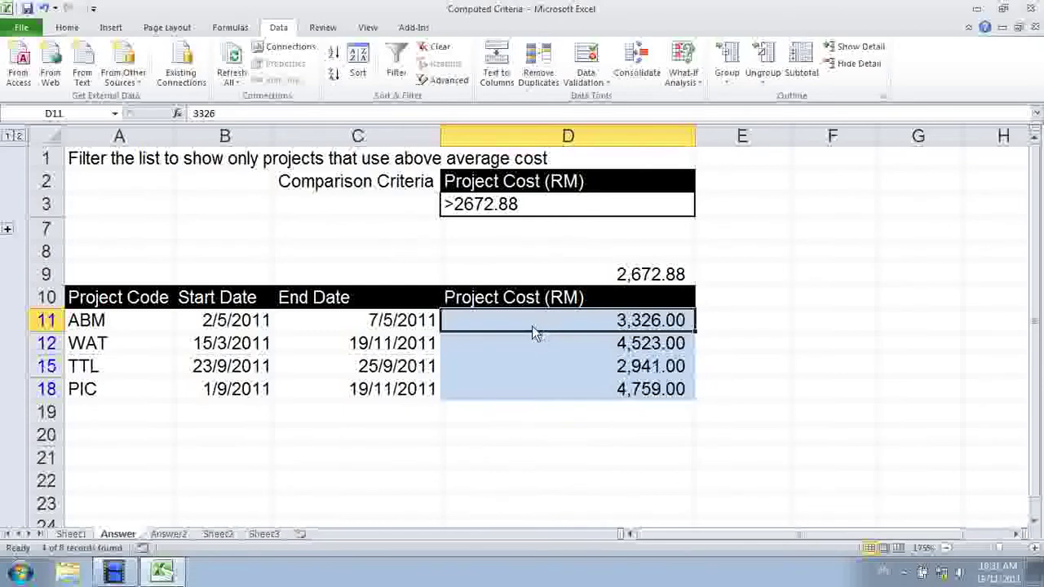
{"action": "left_click", "coordinate": [427, 49]}
{"action": "left_click", "coordinate": [481, 389]}
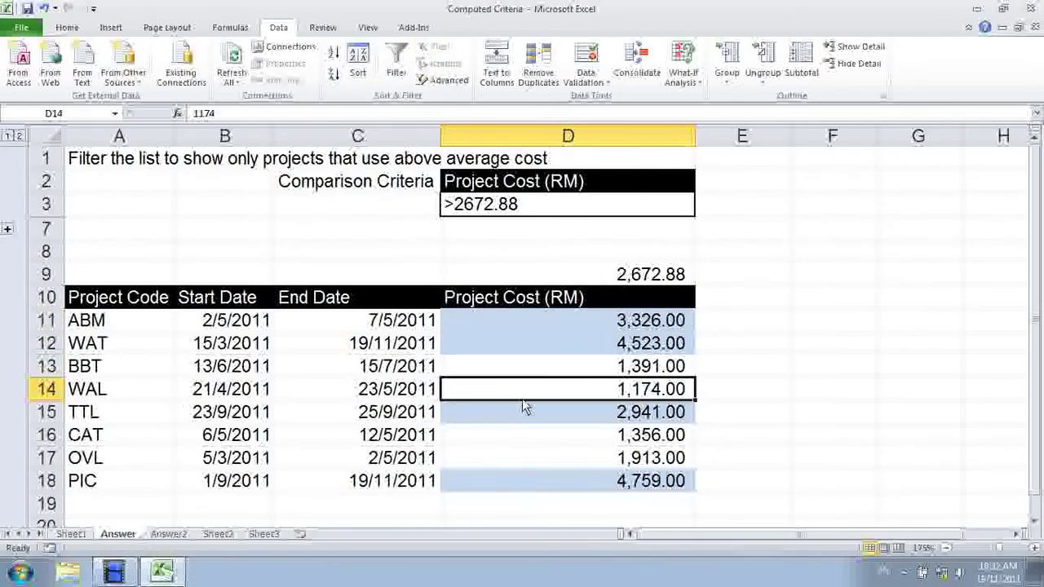
Change WAL's cost in D14 to 5,000.00 and verify the D9 average reads 3,151.13
{"action": "type", "text": "5,0"}
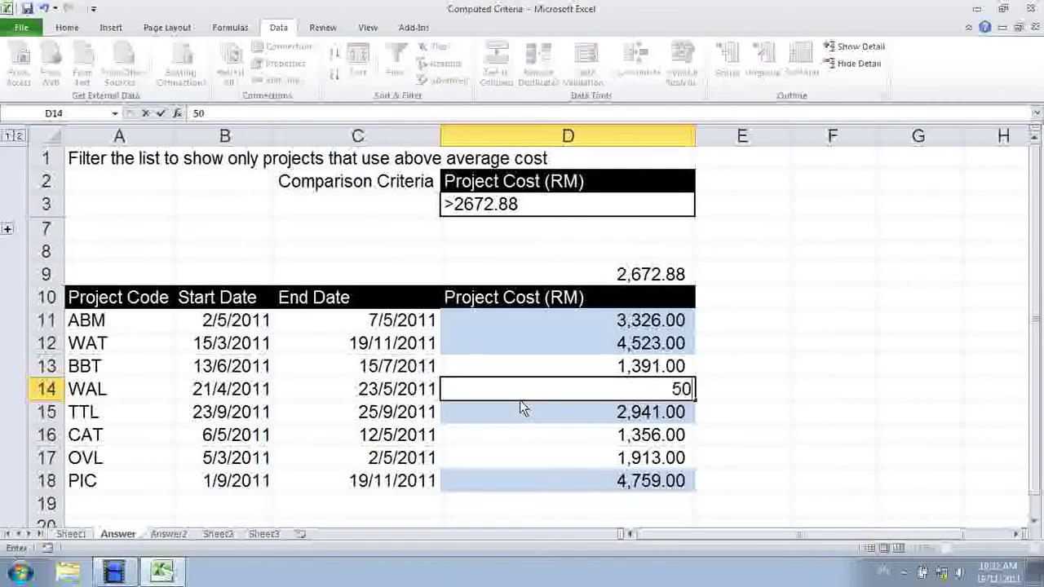
{"action": "type", "text": "00."}
{"action": "type", "text": "0"}
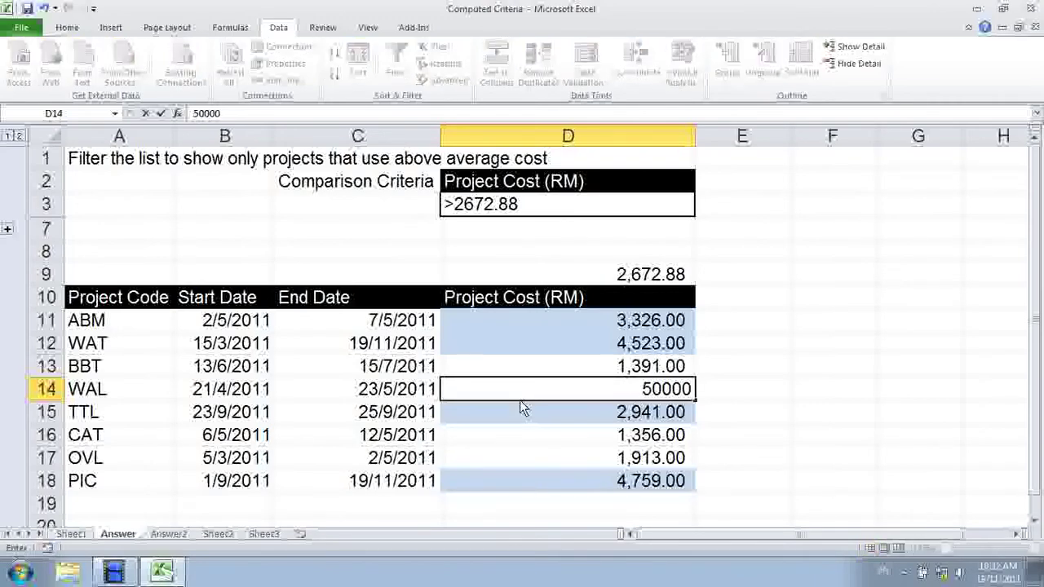
{"action": "key", "text": "BackSpace"}
{"action": "left_click", "coordinate": [524, 435]}
{"action": "left_click_drag", "start_coordinate": [506, 326], "coordinate": [509, 474]}
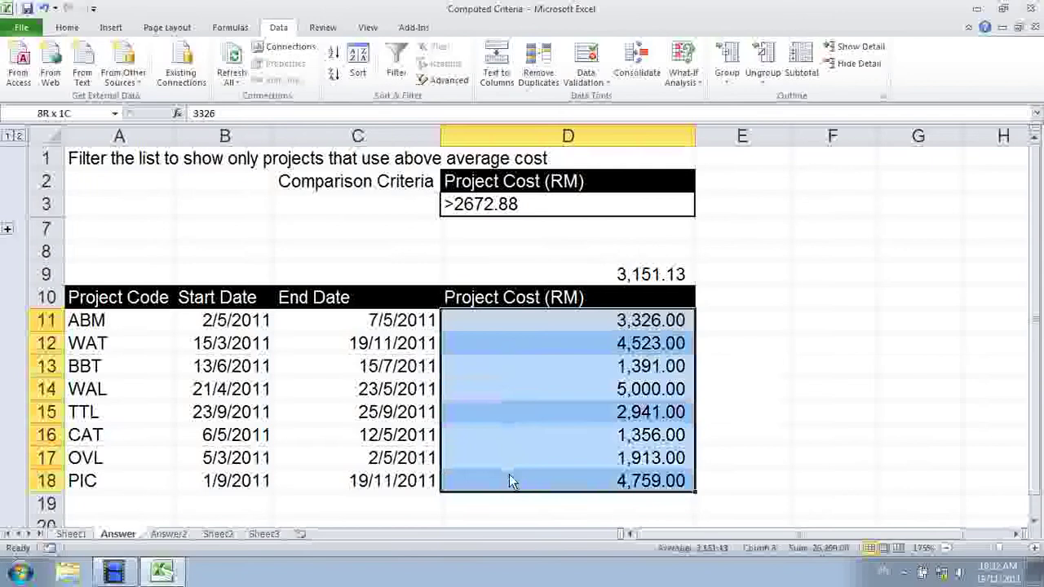
{"action": "left_click", "coordinate": [543, 275]}
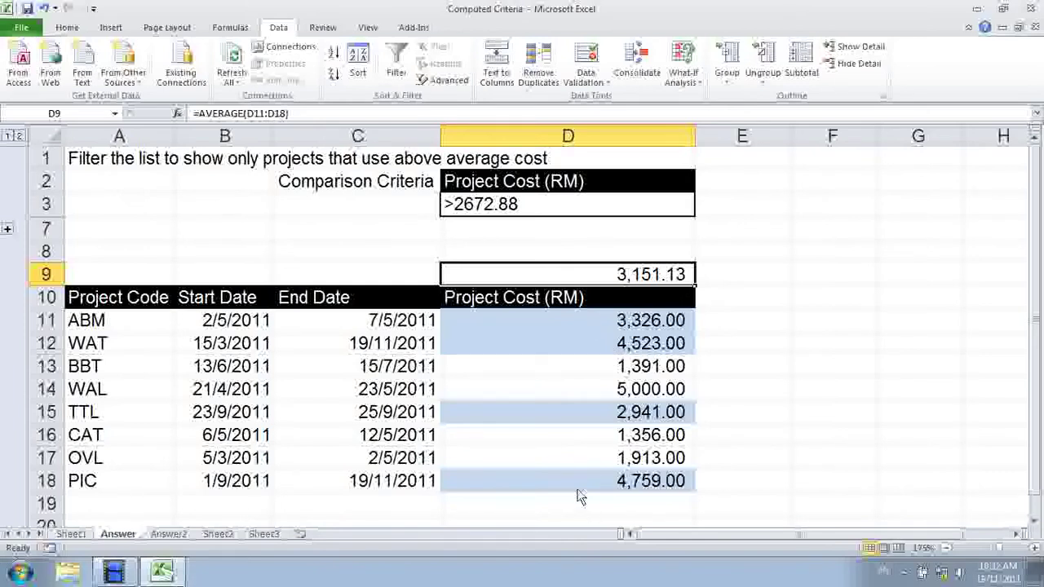
{"action": "left_click", "coordinate": [503, 208]}
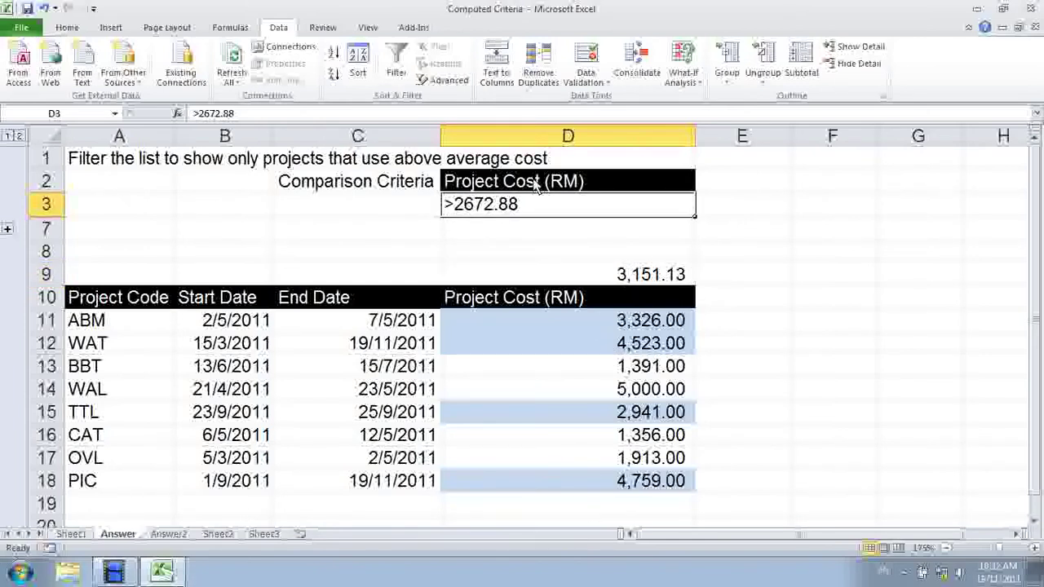
Update the D3 criterion to >3151.13
{"action": "double_click", "coordinate": [459, 210]}
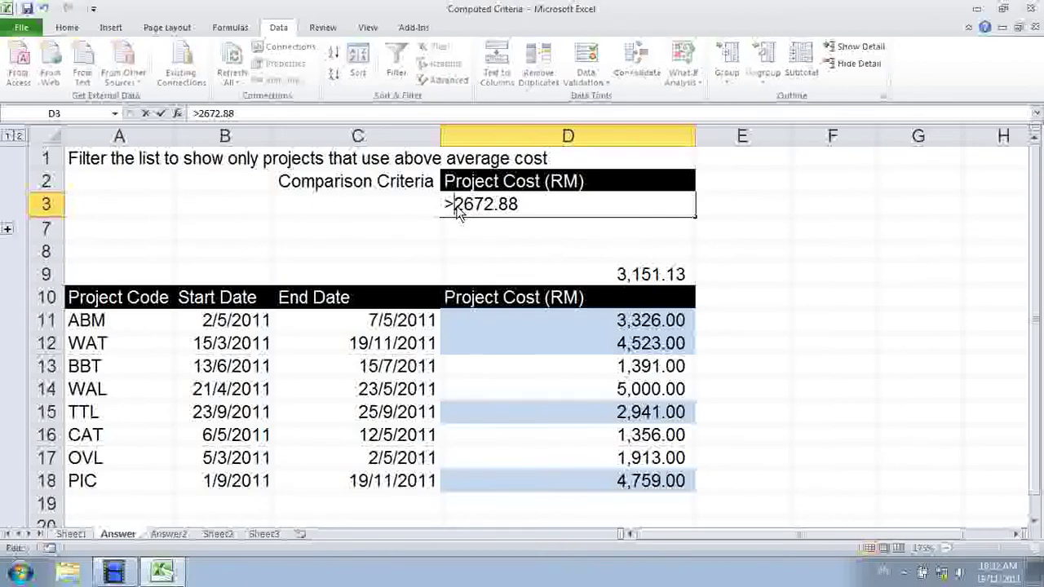
{"action": "left_click_drag", "start_coordinate": [455, 208], "coordinate": [547, 209]}
{"action": "type", "text": "3"}
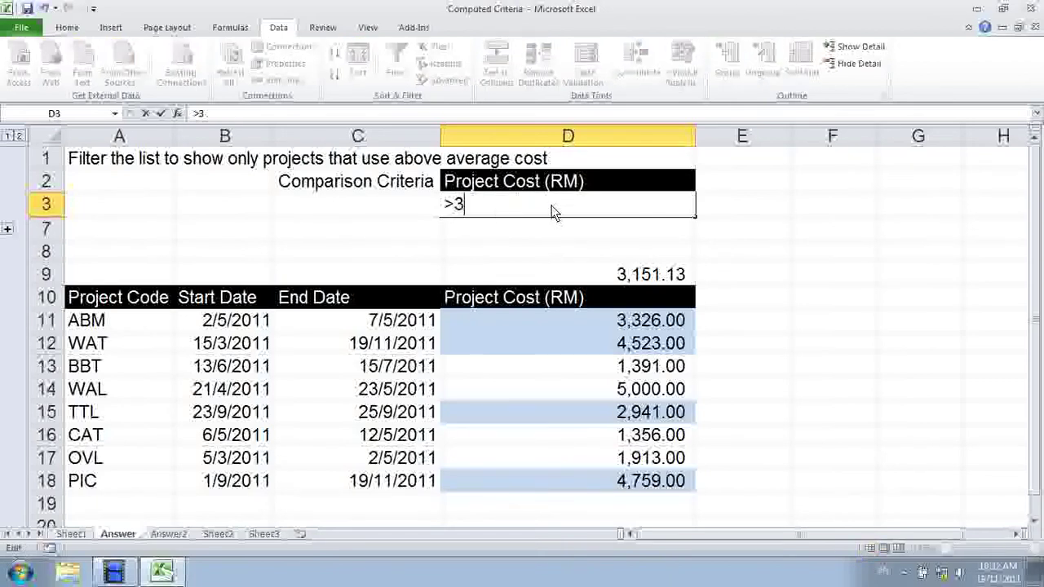
{"action": "type", "text": "15"}
{"action": "type", "text": "1.13"}
{"action": "key", "text": "Return"}
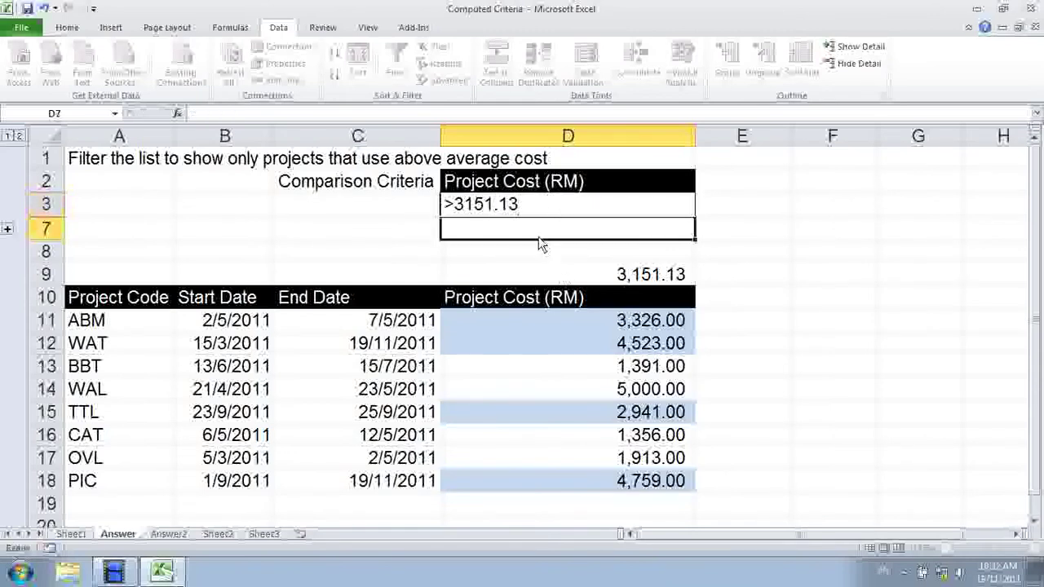
Re-run Advanced Filter in place and check the WAL and WAT rows remain
{"action": "left_click", "coordinate": [471, 366]}
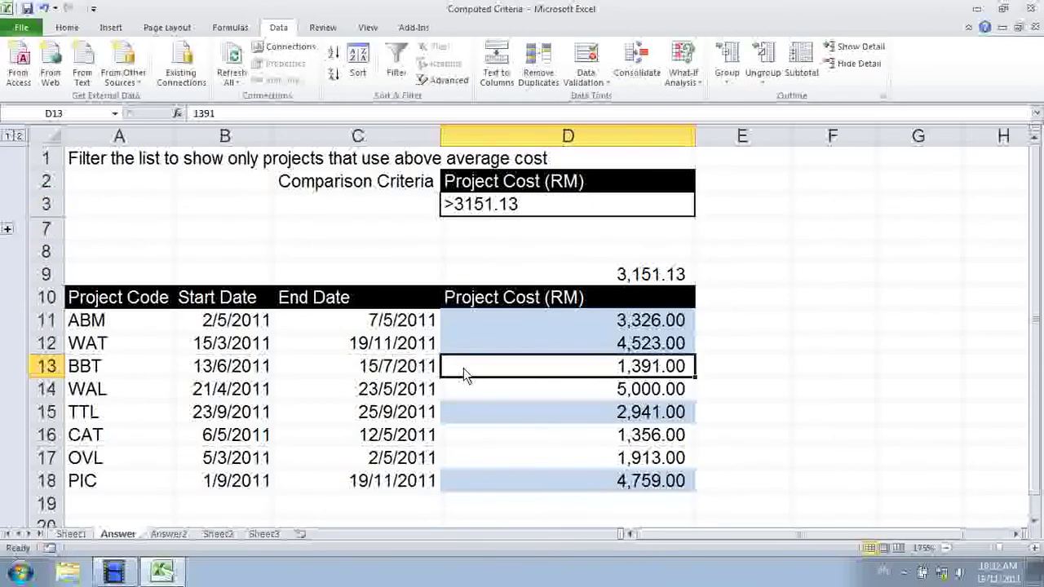
{"action": "left_click", "coordinate": [440, 80]}
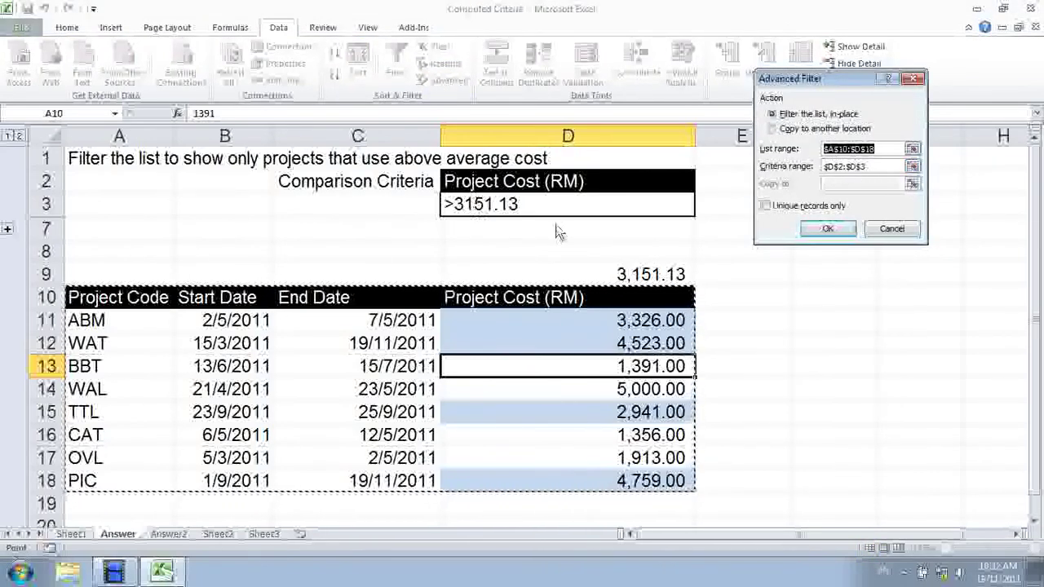
{"action": "left_click", "coordinate": [829, 228]}
{"action": "left_click", "coordinate": [505, 377]}
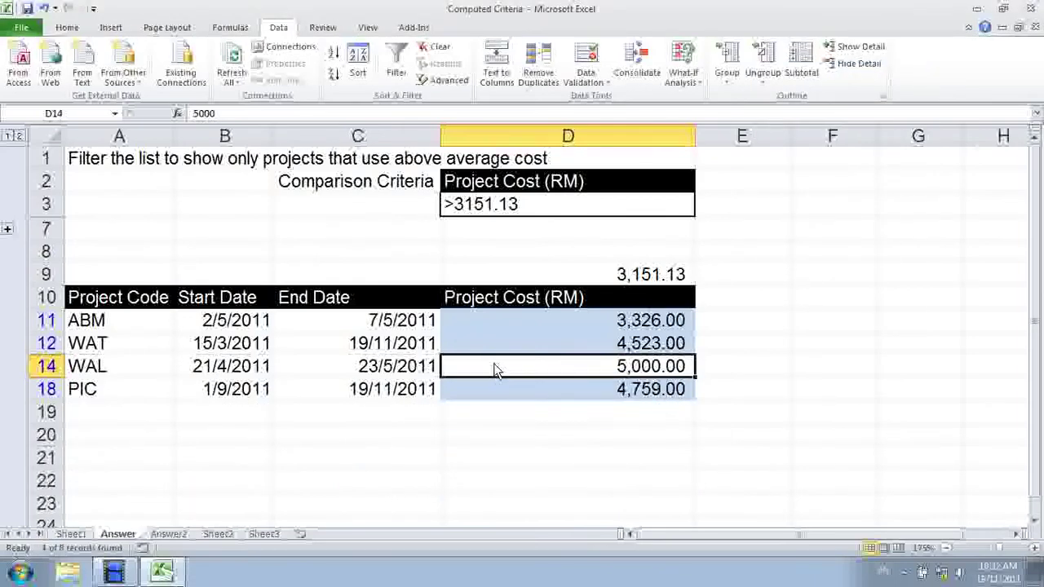
{"action": "left_click_drag", "start_coordinate": [141, 373], "coordinate": [587, 373]}
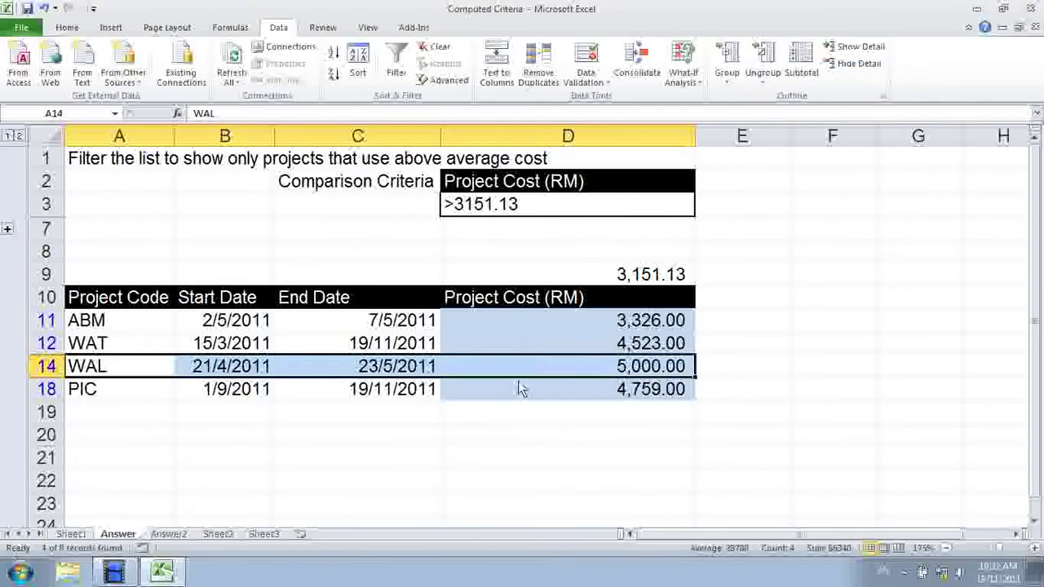
{"action": "left_click", "coordinate": [498, 343]}
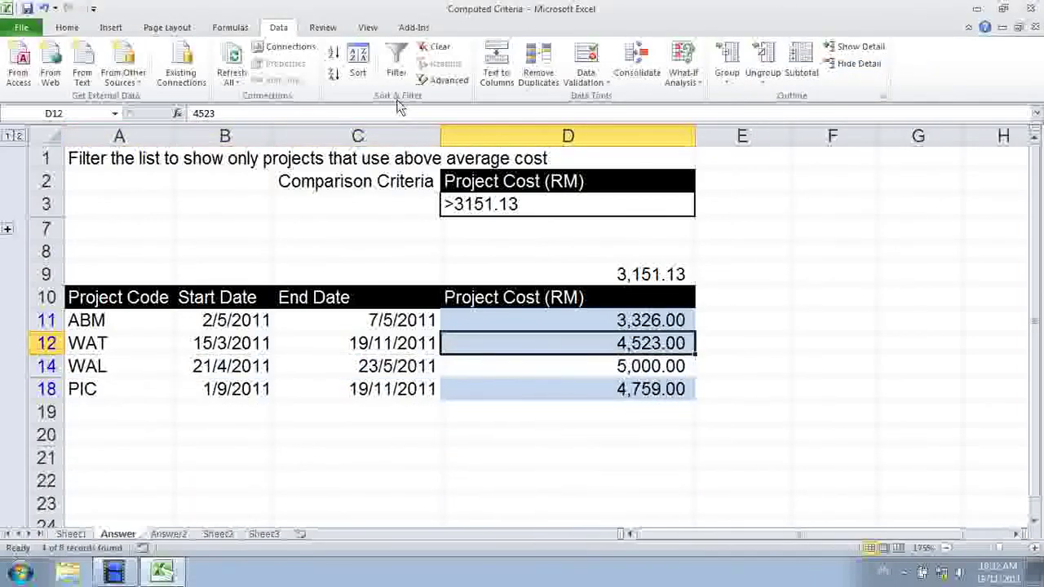
Clear the filter to show all projects and expand the hidden rows 4–6
{"action": "left_click", "coordinate": [436, 46]}
{"action": "left_click", "coordinate": [514, 393]}
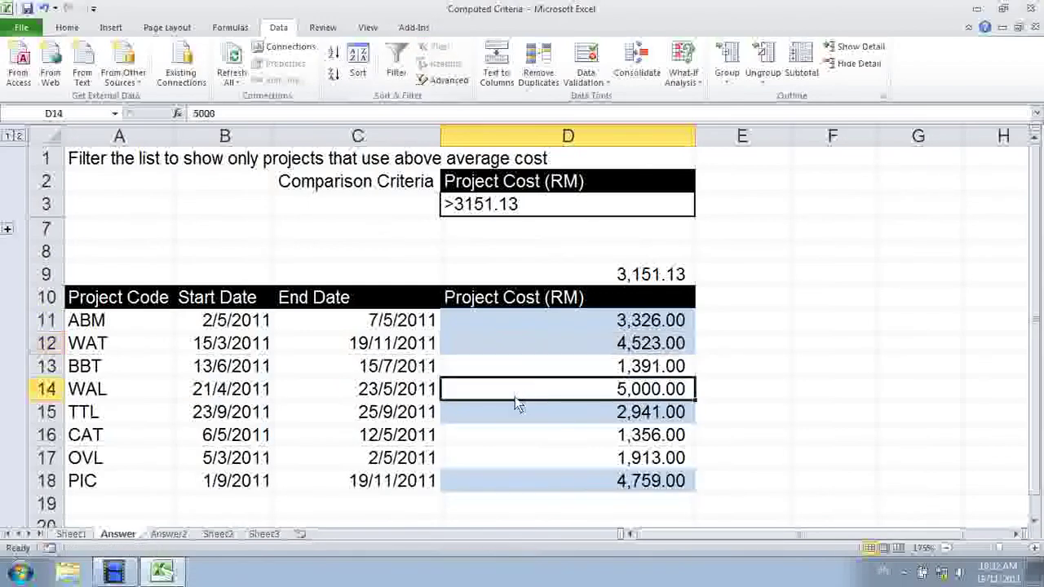
{"action": "left_click", "coordinate": [479, 211]}
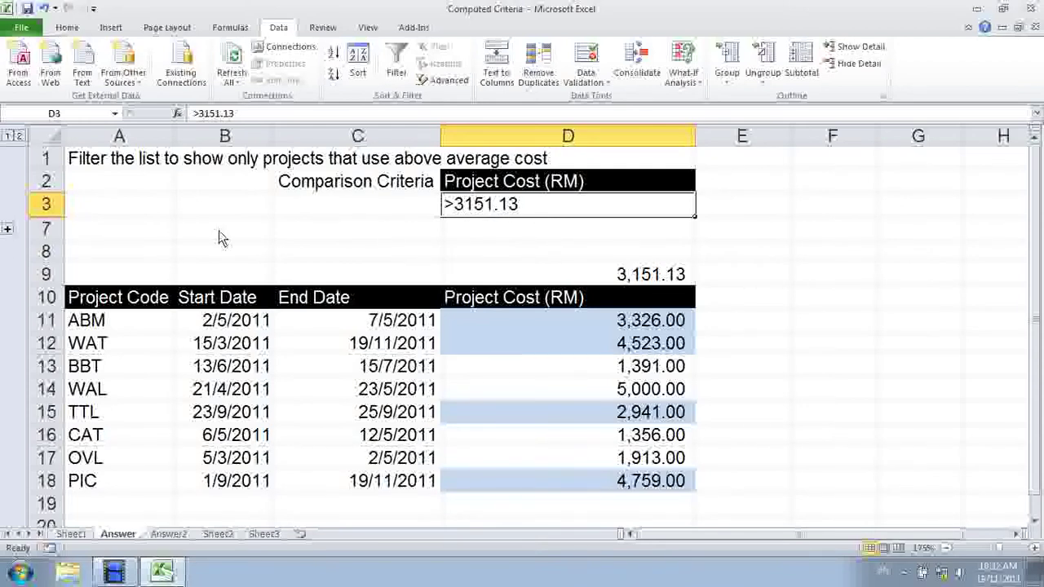
{"action": "left_click", "coordinate": [9, 229]}
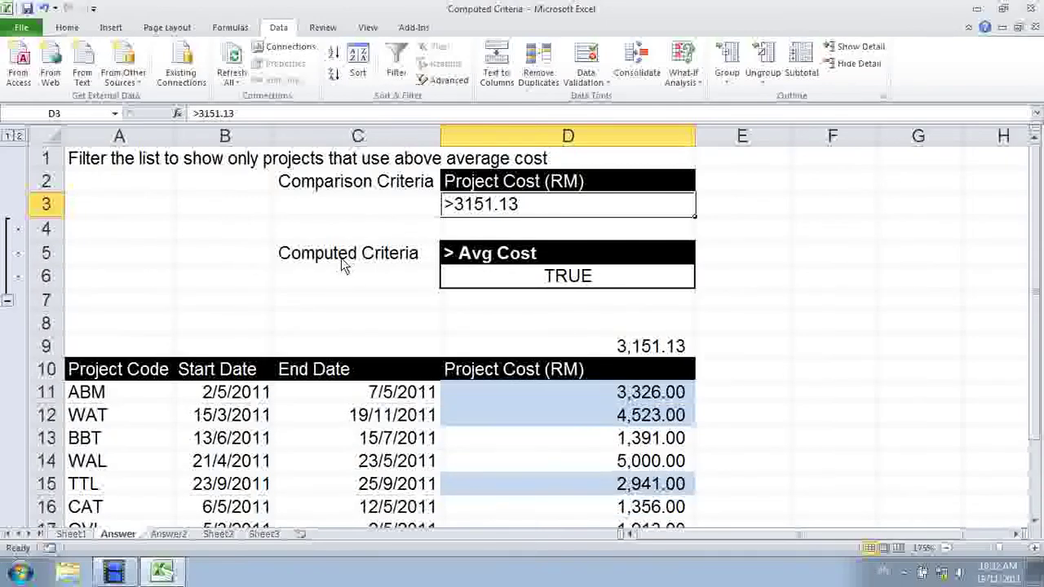
{"action": "left_click", "coordinate": [276, 259]}
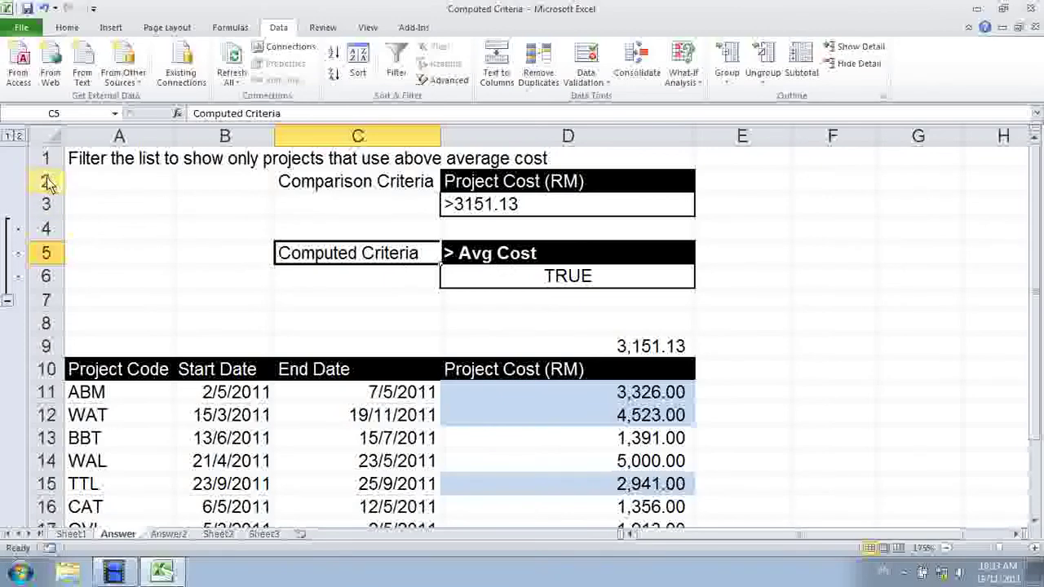
Group rows 2–4, collapse and expand the group, then ungroup them
{"action": "left_click_drag", "start_coordinate": [47, 182], "coordinate": [46, 229]}
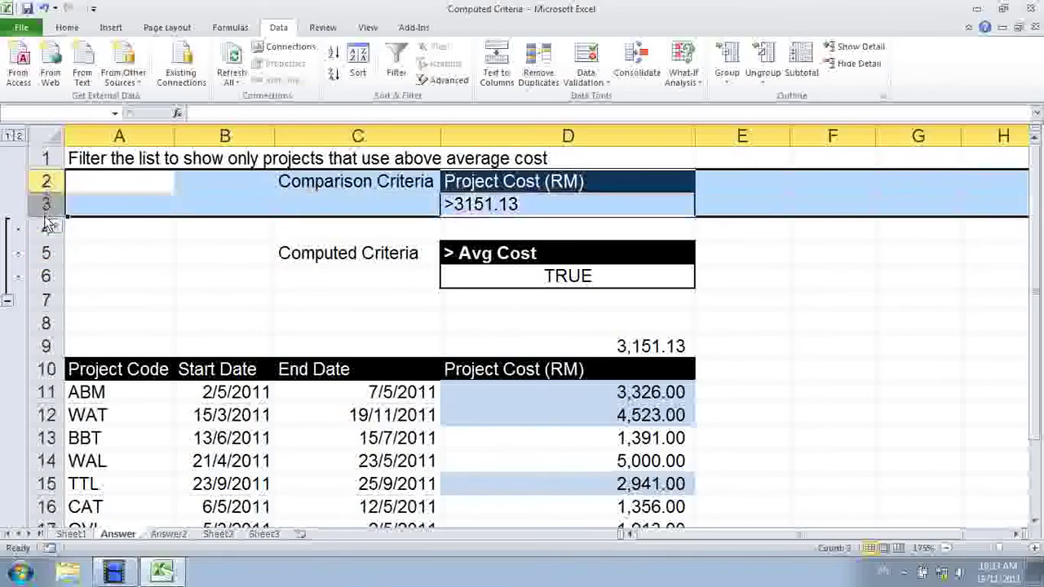
{"action": "left_click", "coordinate": [736, 74]}
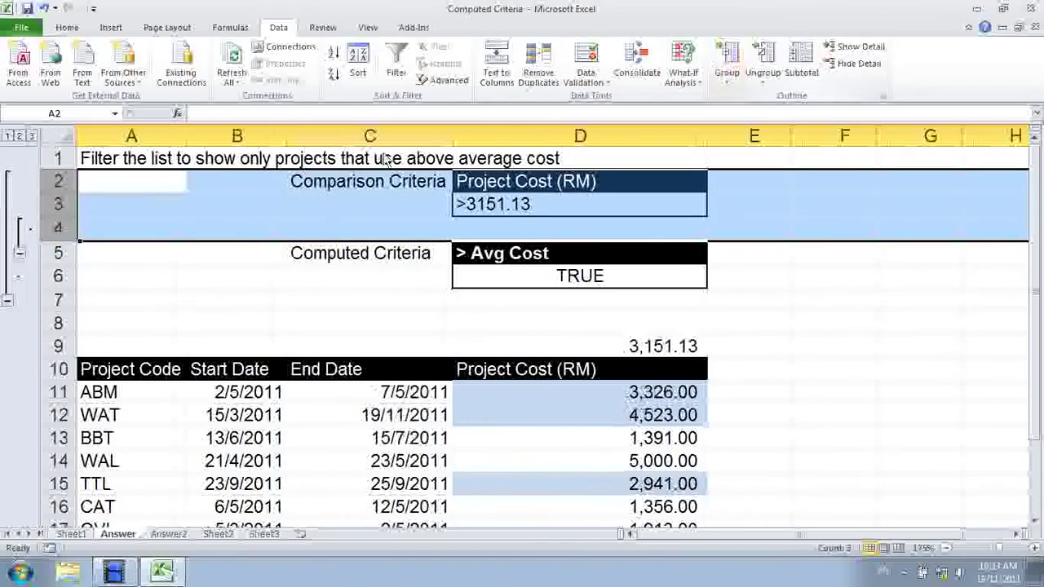
{"action": "left_click", "coordinate": [19, 255]}
{"action": "left_click", "coordinate": [20, 232]}
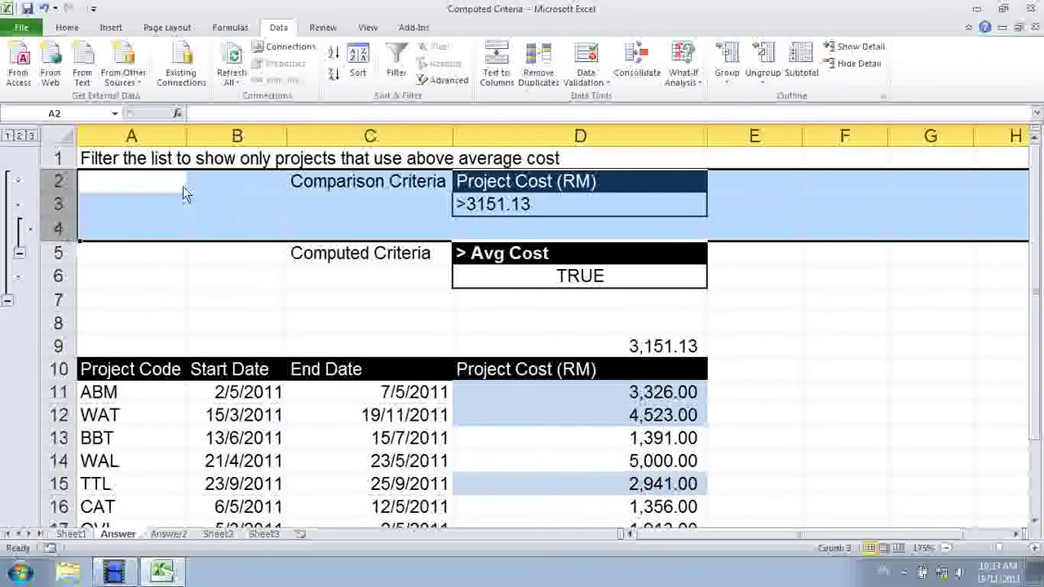
{"action": "left_click", "coordinate": [760, 59]}
Inspect the Computed Criteria label, the > Avg Cost heading and the TRUE formula in D6
{"action": "left_click", "coordinate": [498, 307]}
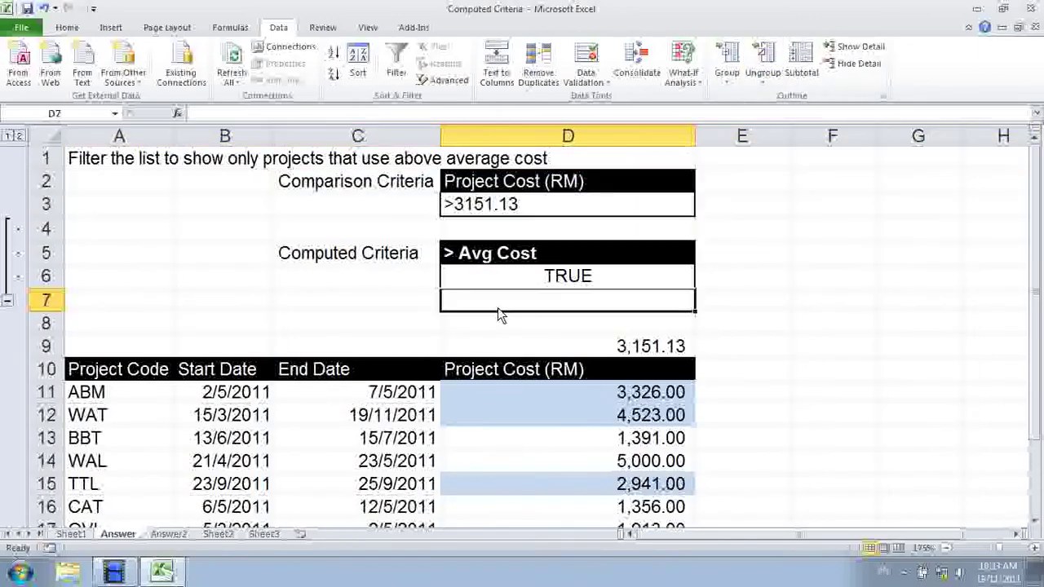
{"action": "left_click", "coordinate": [433, 258]}
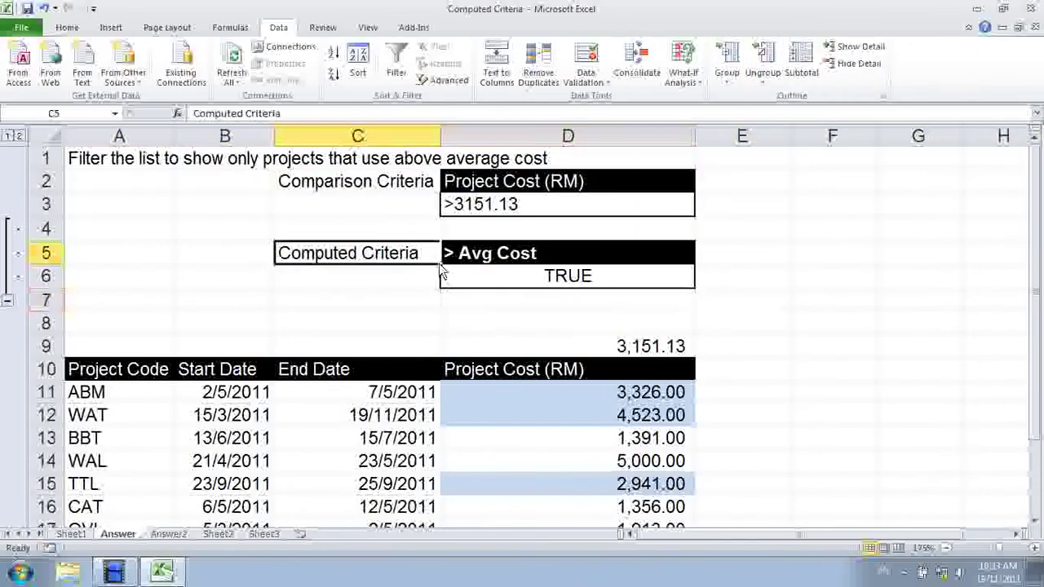
{"action": "left_click", "coordinate": [505, 262]}
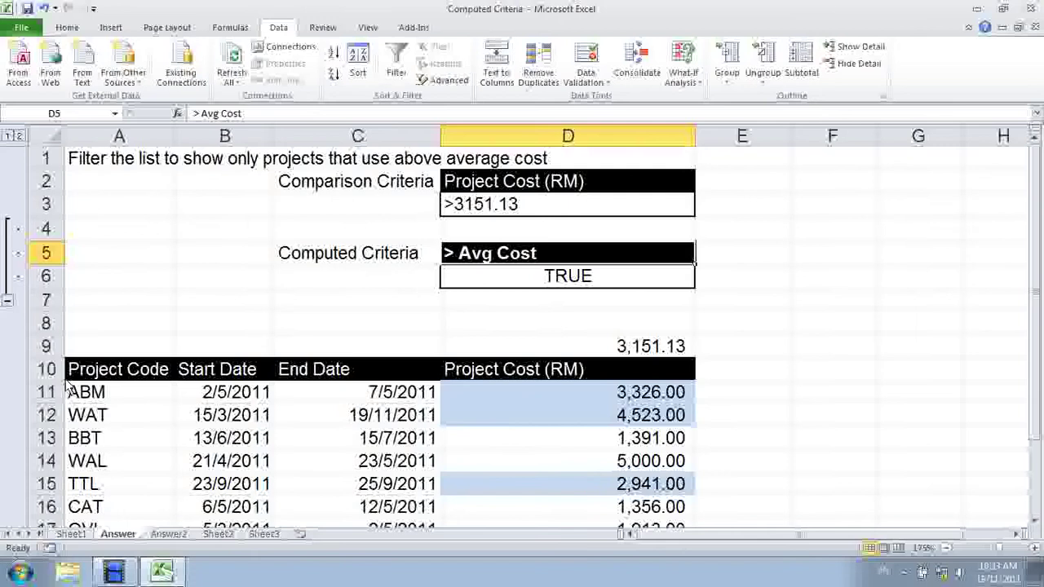
{"action": "left_click_drag", "start_coordinate": [605, 371], "coordinate": [128, 368]}
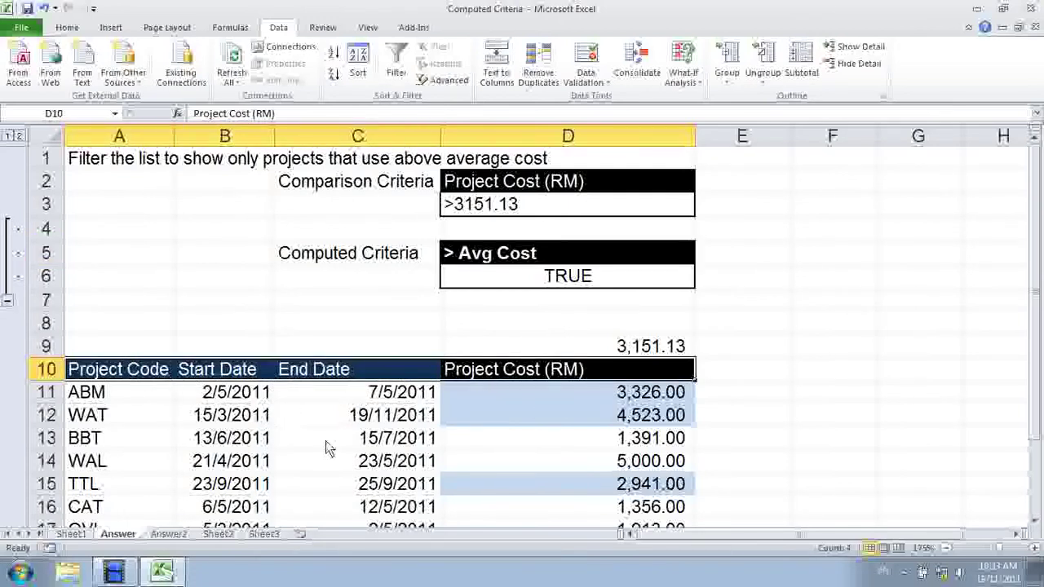
{"action": "left_click", "coordinate": [534, 257]}
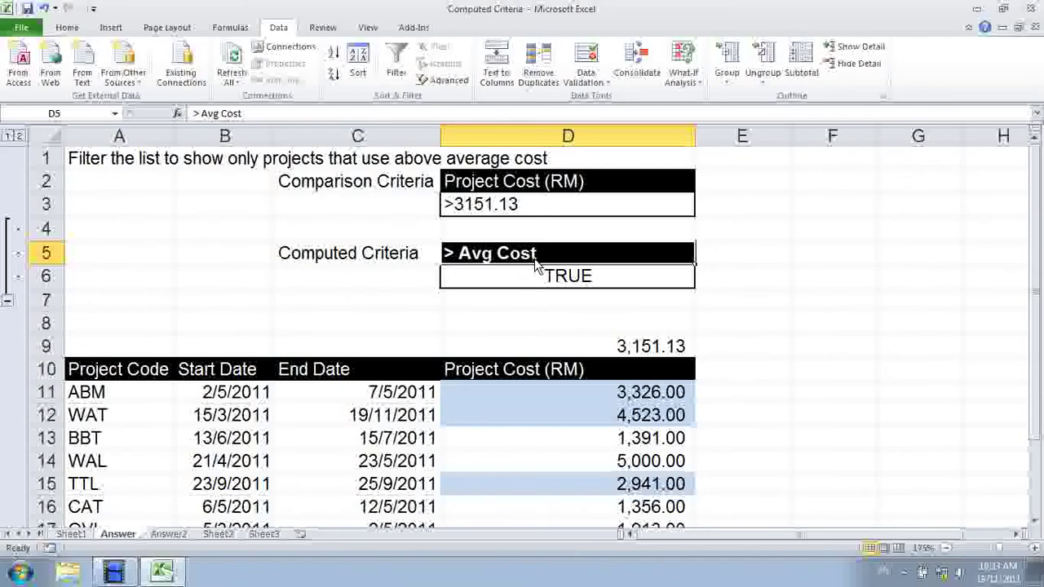
{"action": "left_click", "coordinate": [523, 282]}
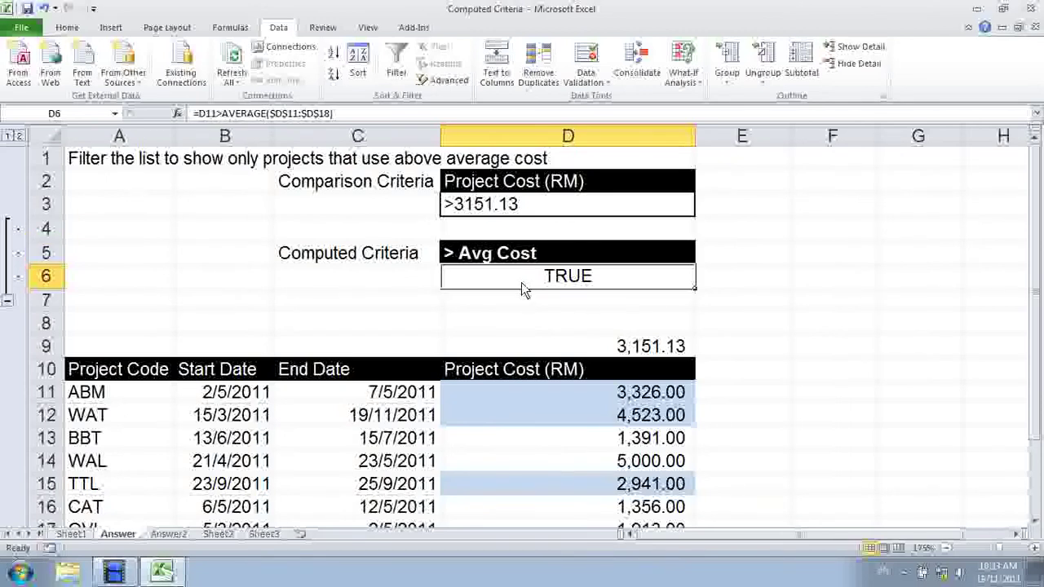
Start the D6 formula =D11>AVERAGE( over the costs D11:D18
{"action": "type", "text": "="}
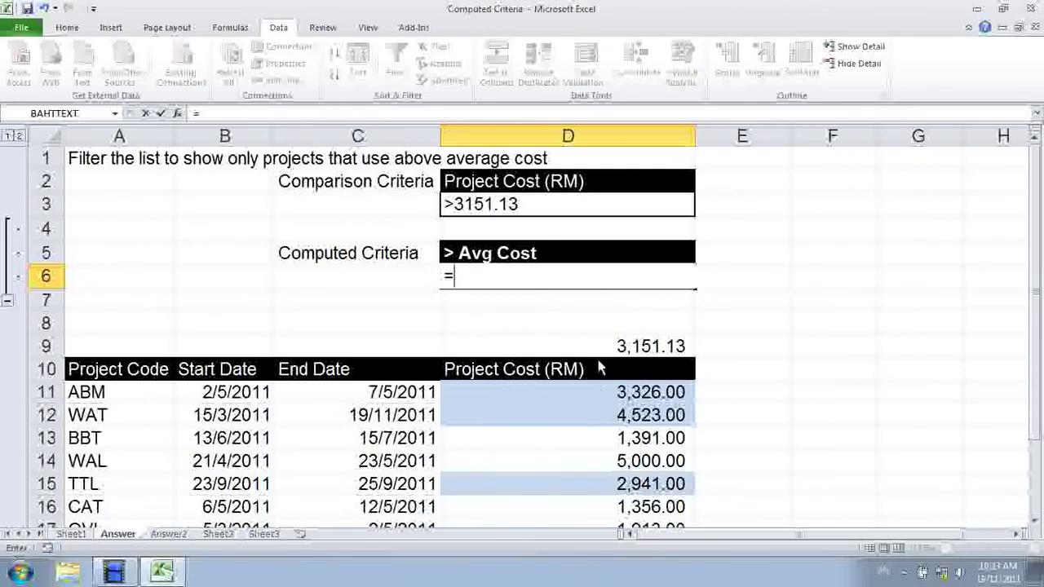
{"action": "scroll", "coordinate": [559, 377], "scroll_direction": "down", "scroll_amount": 1}
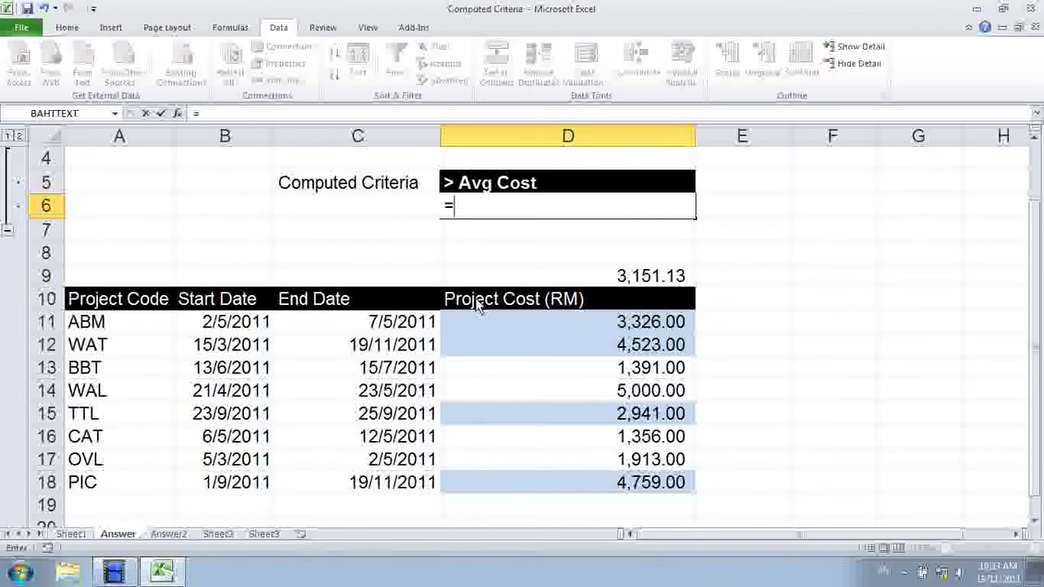
{"action": "left_click", "coordinate": [514, 322]}
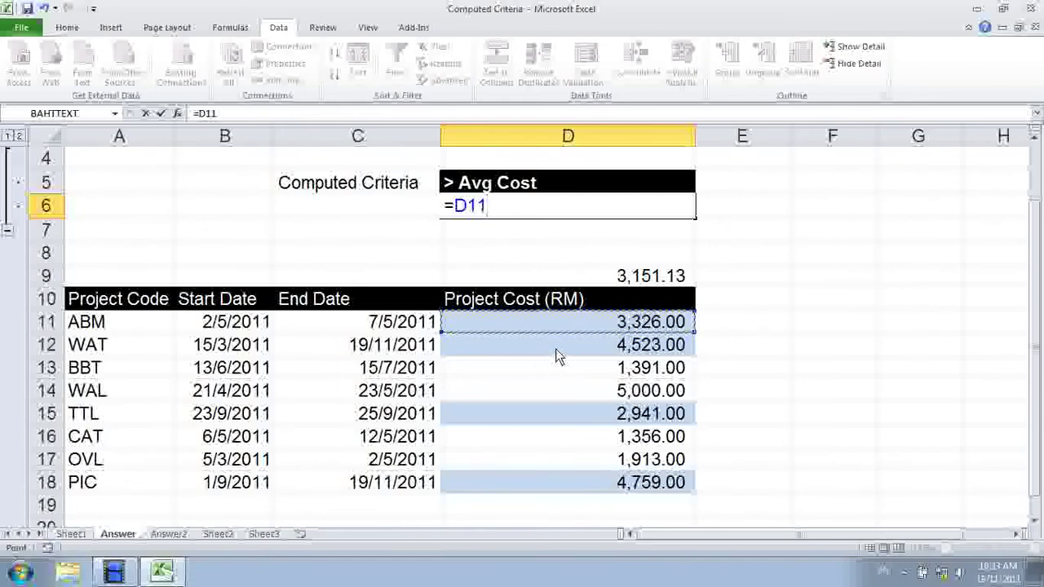
{"action": "type", "text": ">"}
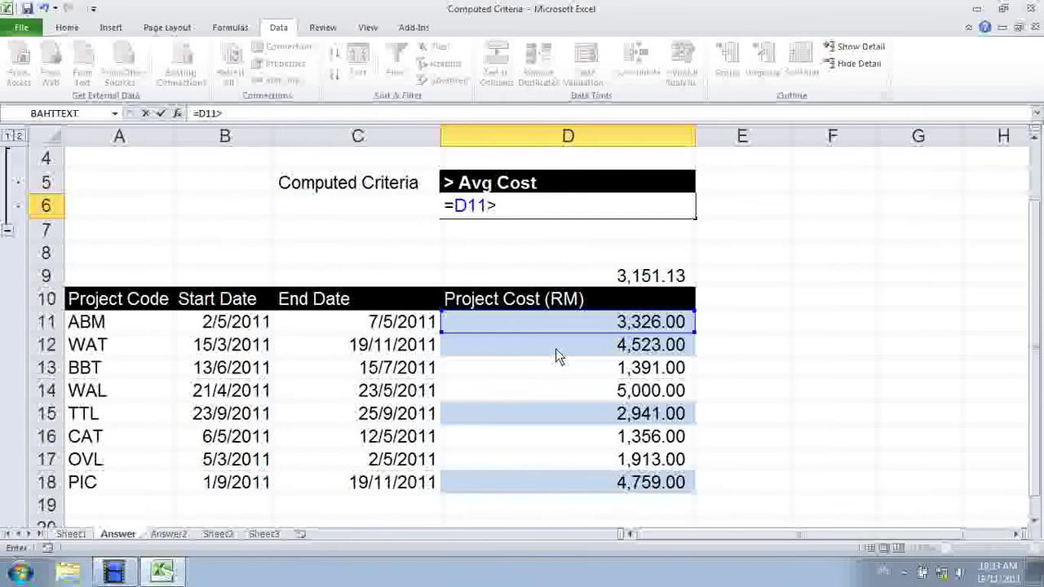
{"action": "type", "text": "A"}
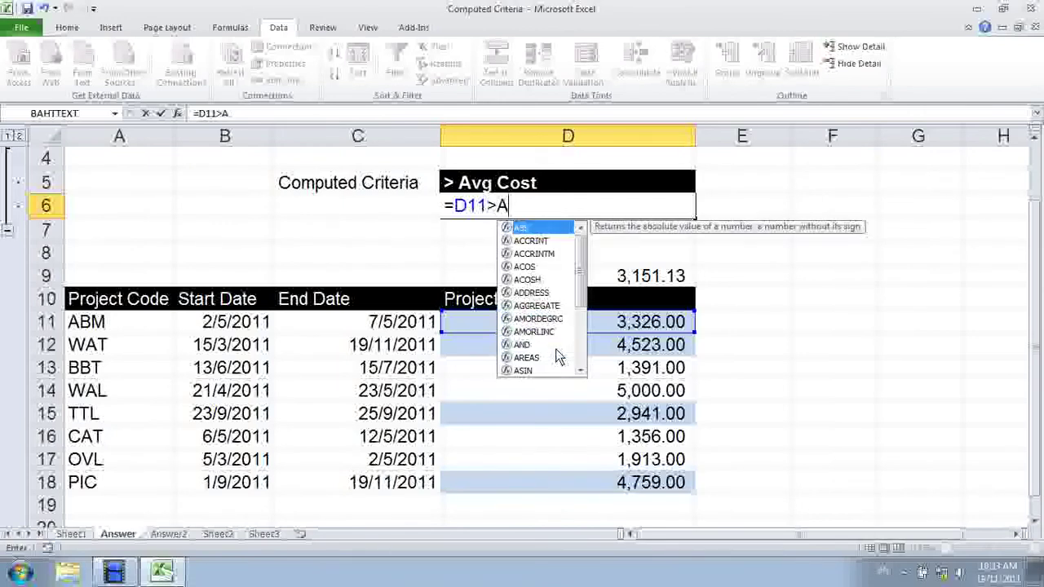
{"action": "type", "text": "VERAGE("}
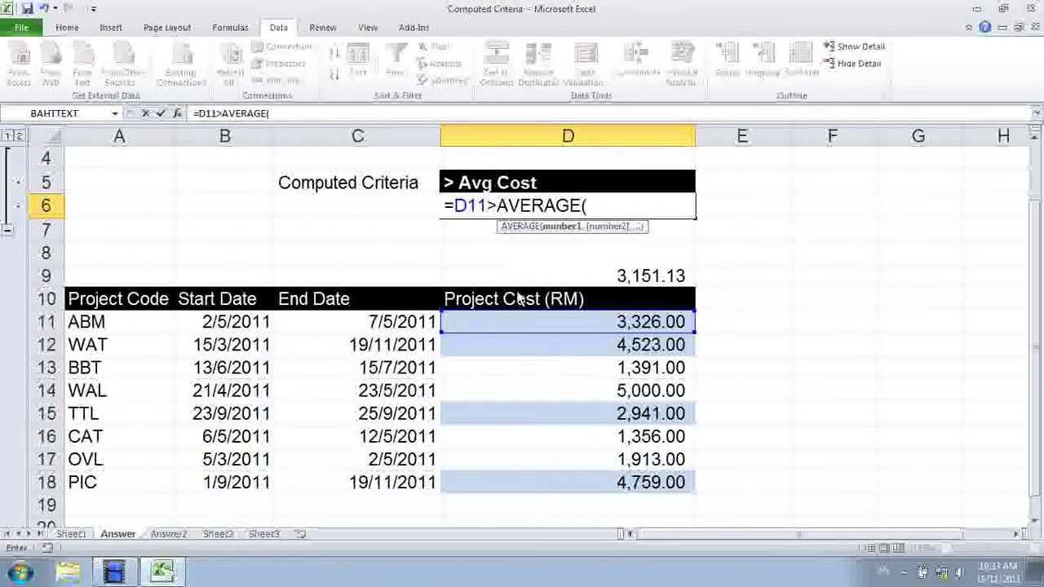
{"action": "left_click_drag", "start_coordinate": [524, 323], "coordinate": [517, 479]}
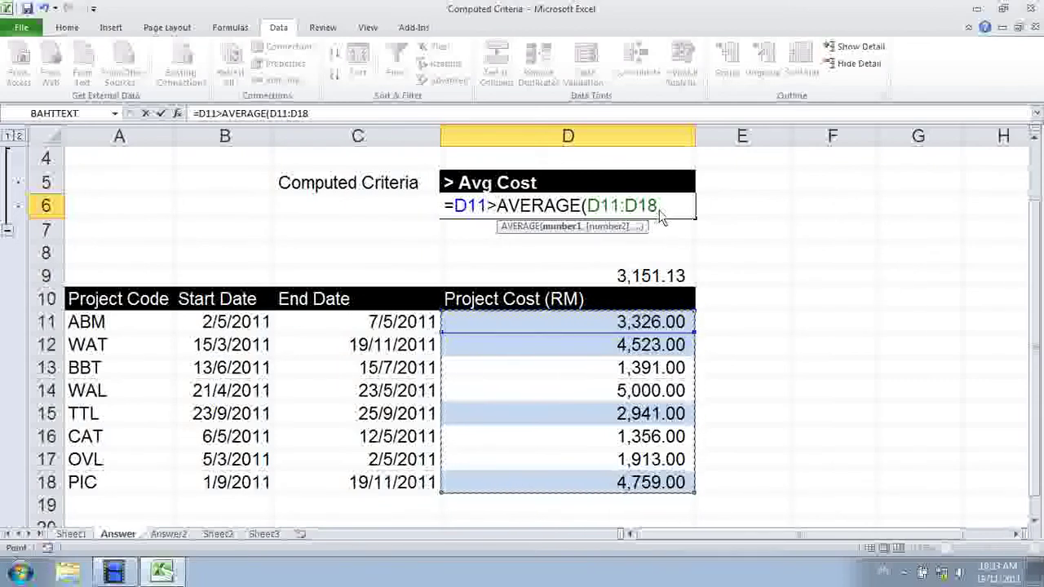
Make the cost range absolute ($D$11:$D$18) and complete the formula so it returns TRUE
{"action": "left_click_drag", "start_coordinate": [660, 207], "coordinate": [587, 207]}
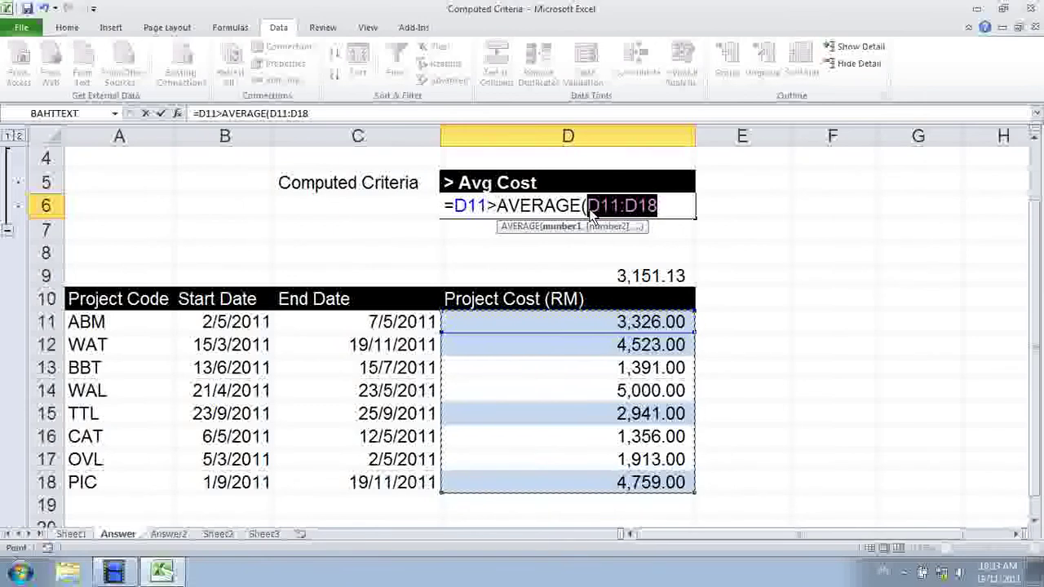
{"action": "key", "text": "F4"}
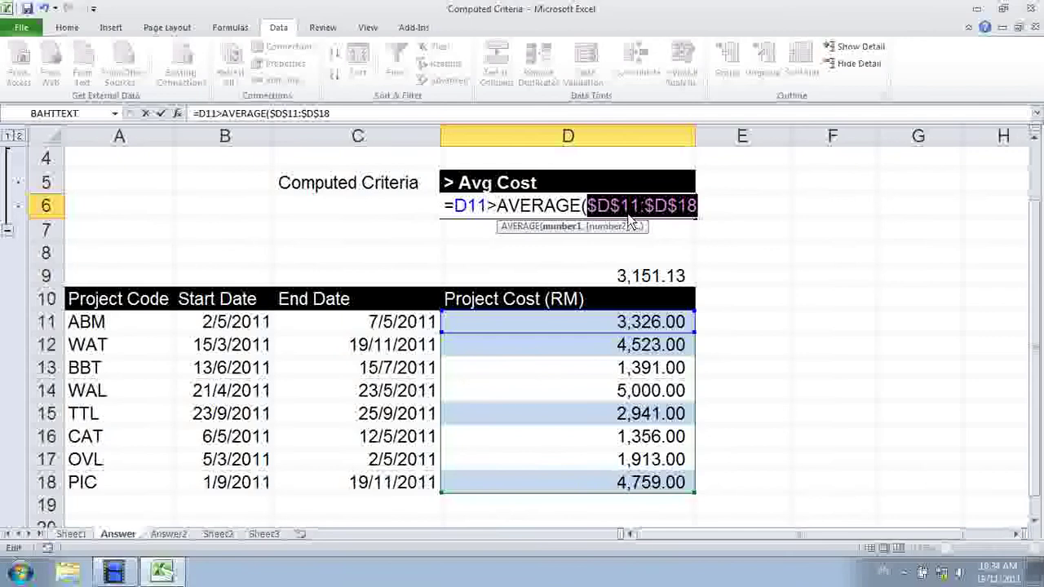
{"action": "left_click", "coordinate": [703, 205]}
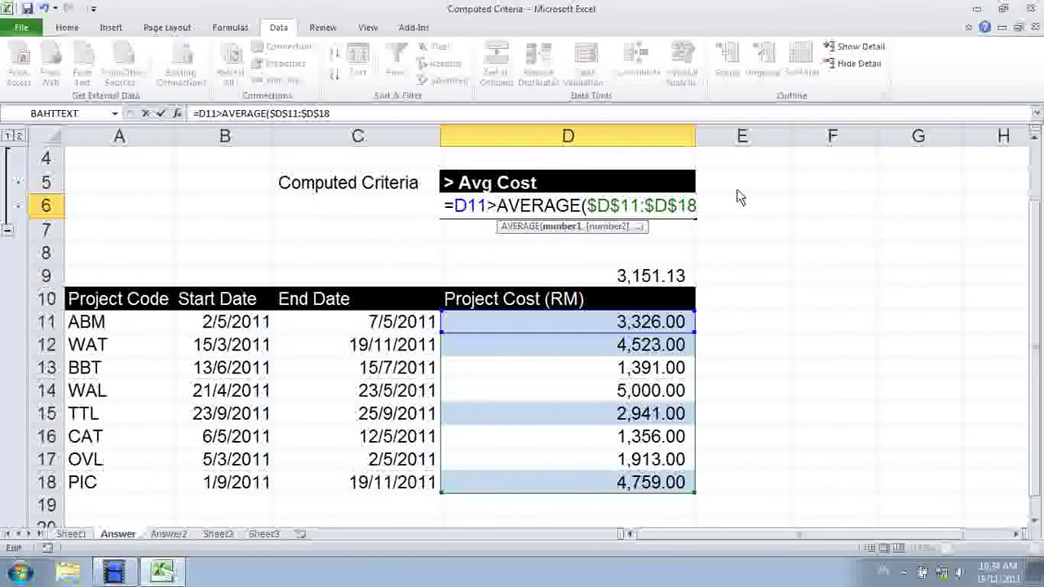
{"action": "type", "text": ")"}
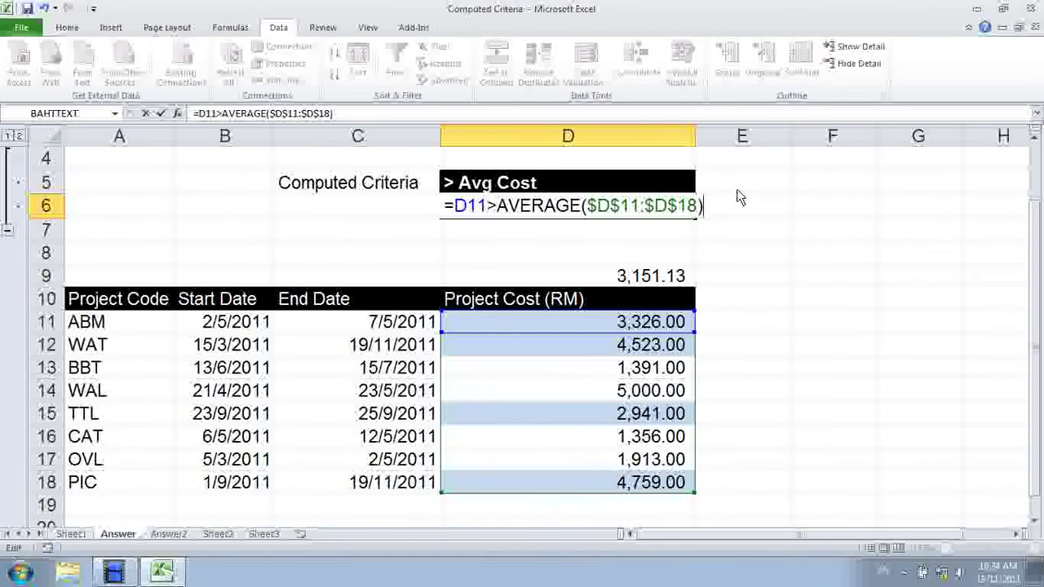
{"action": "key", "text": "Return"}
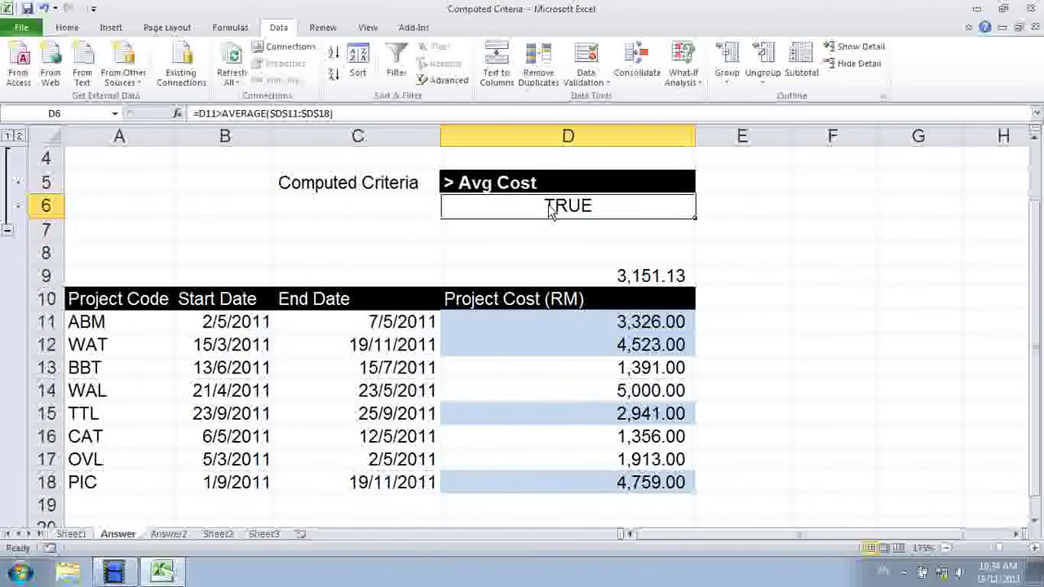
Run Advanced Filter in place using the computed criteria range D5:D6
{"action": "left_click", "coordinate": [515, 390]}
{"action": "scroll", "coordinate": [435, 418], "scroll_direction": "up", "scroll_amount": 1}
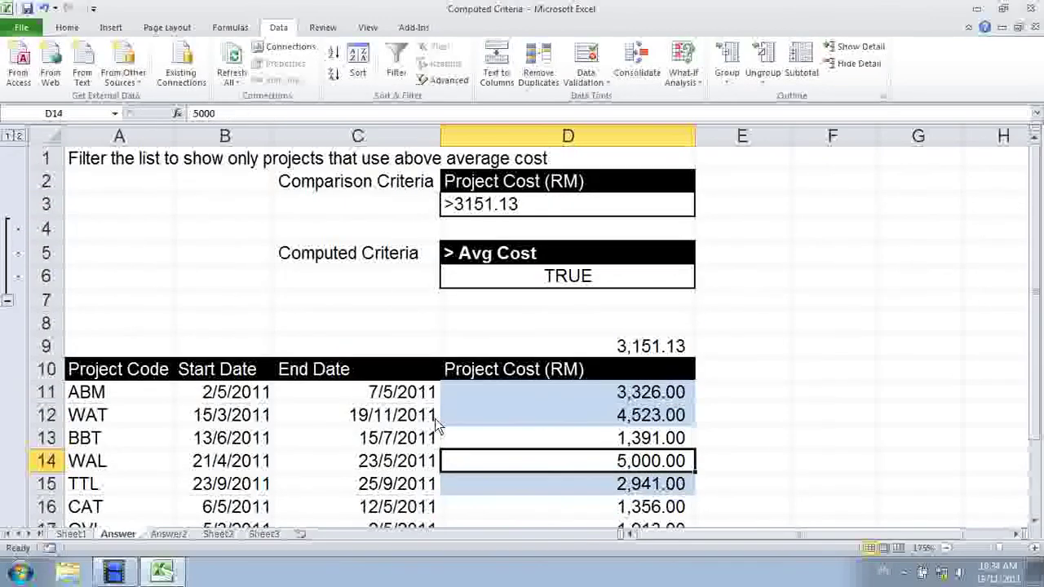
{"action": "left_click", "coordinate": [430, 79]}
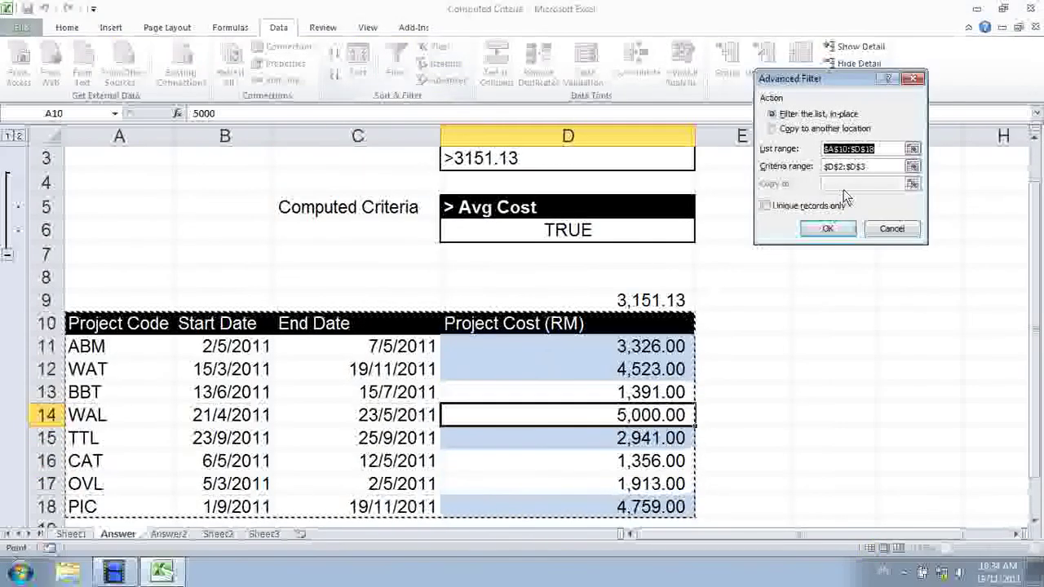
{"action": "left_click", "coordinate": [856, 167]}
{"action": "left_click", "coordinate": [557, 231]}
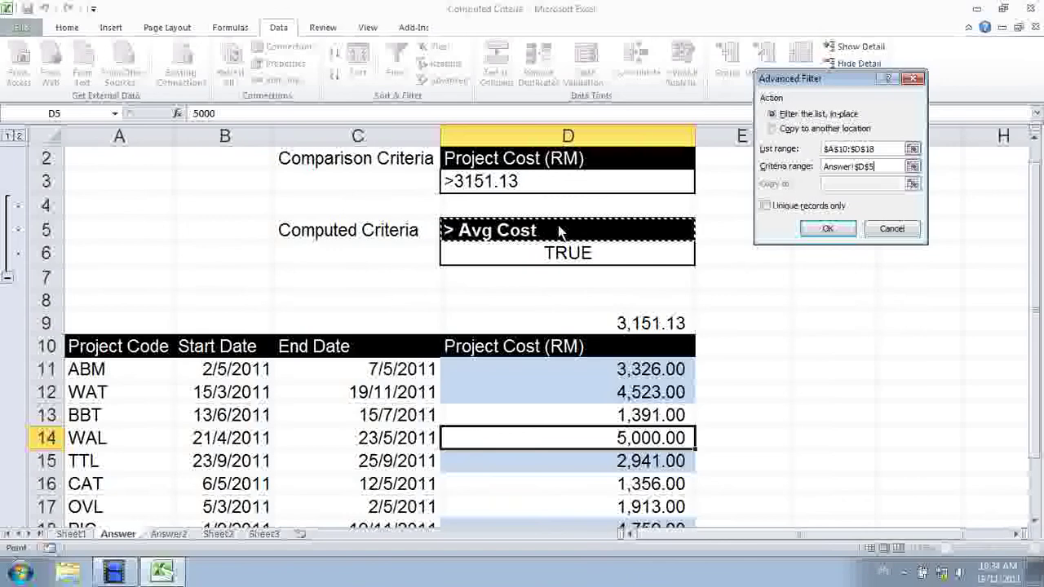
{"action": "left_click_drag", "start_coordinate": [558, 231], "coordinate": [560, 255]}
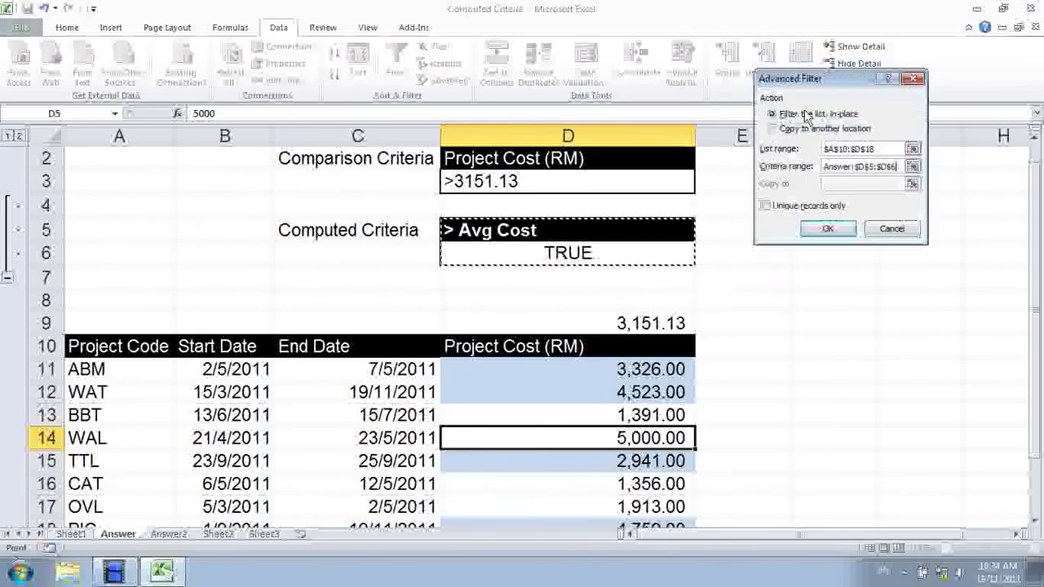
{"action": "left_click", "coordinate": [813, 229]}
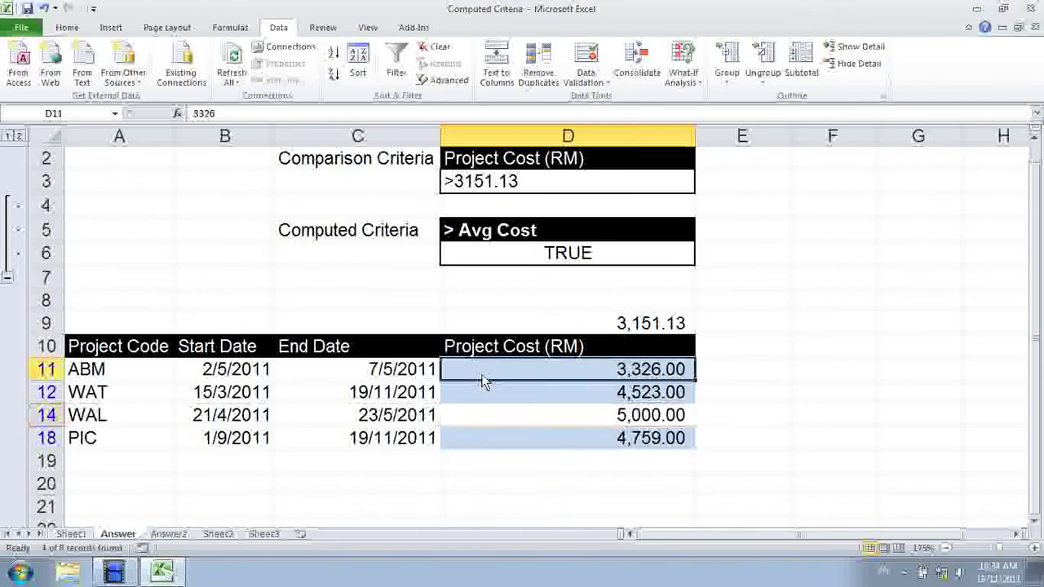
Review the remaining costs of the filtered projects ABM, WAT, WAL and PIC
{"action": "left_click_drag", "start_coordinate": [482, 372], "coordinate": [487, 436]}
{"action": "left_click", "coordinate": [498, 398]}
{"action": "key", "text": "Return"}
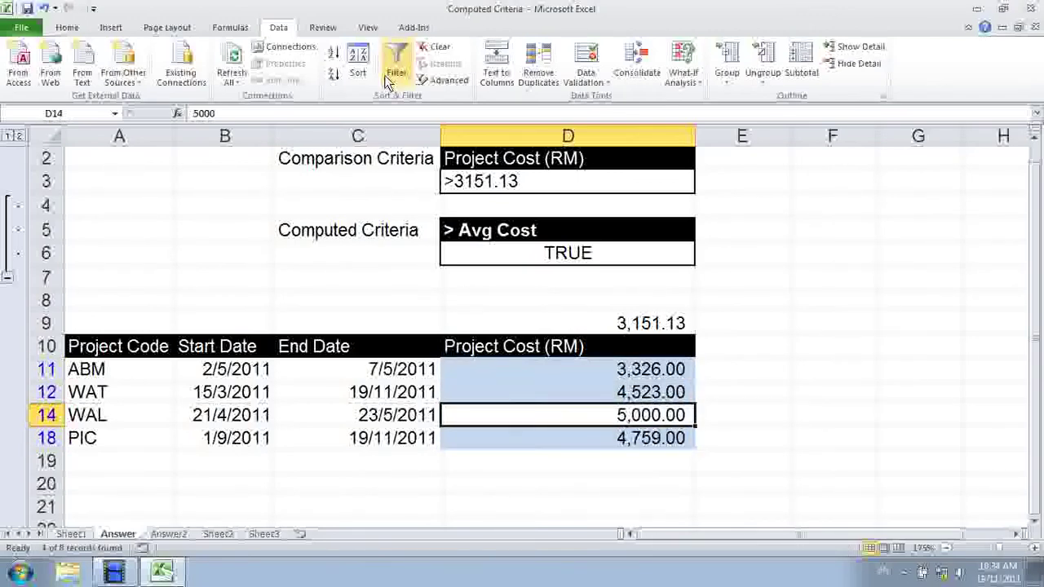
Clear the filter and change BBT's cost in D13 to 5,000
{"action": "left_click", "coordinate": [438, 46]}
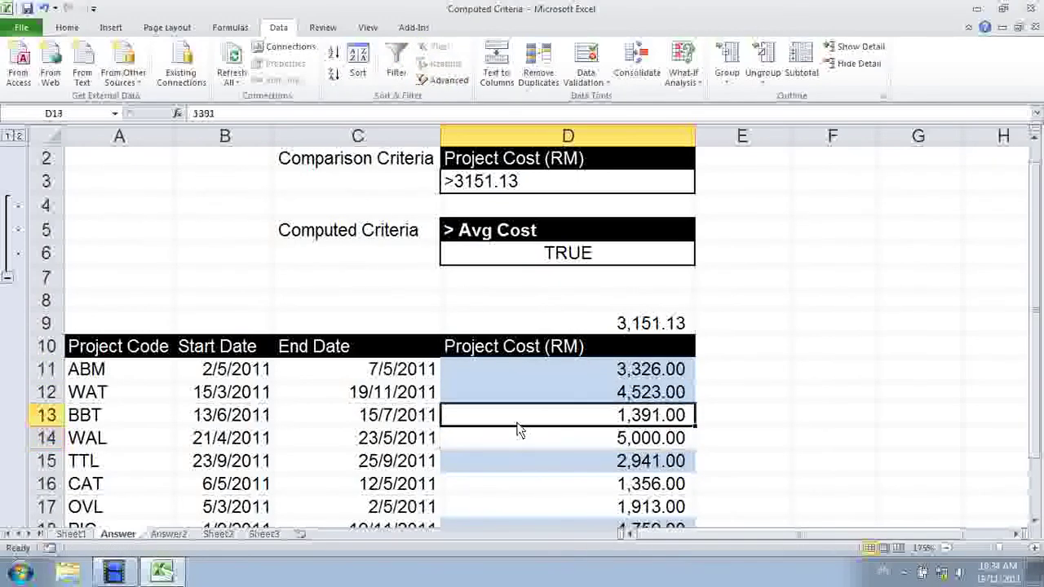
{"action": "key", "text": "shift+Return"}
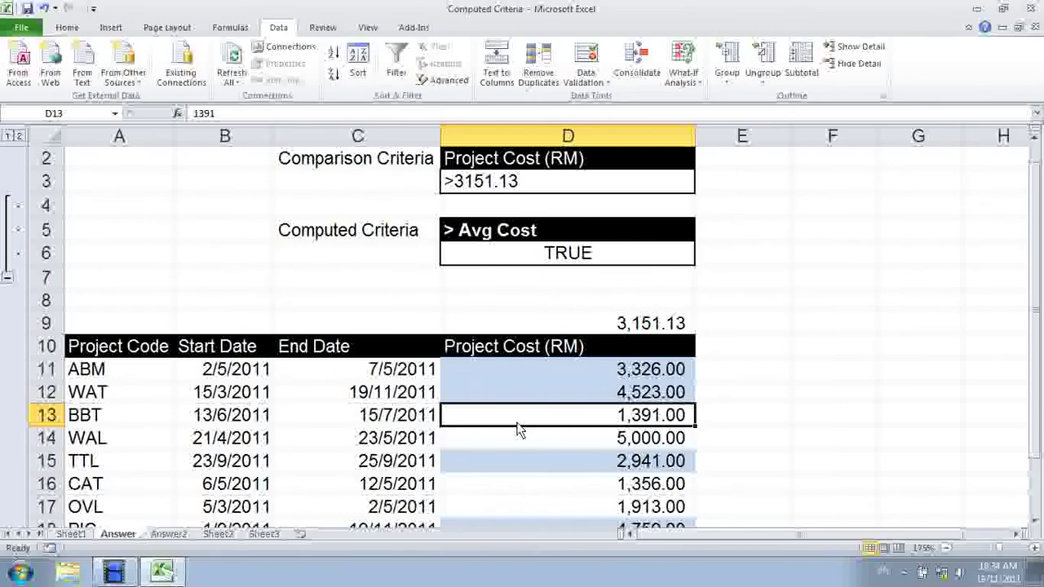
{"action": "type", "text": "5"}
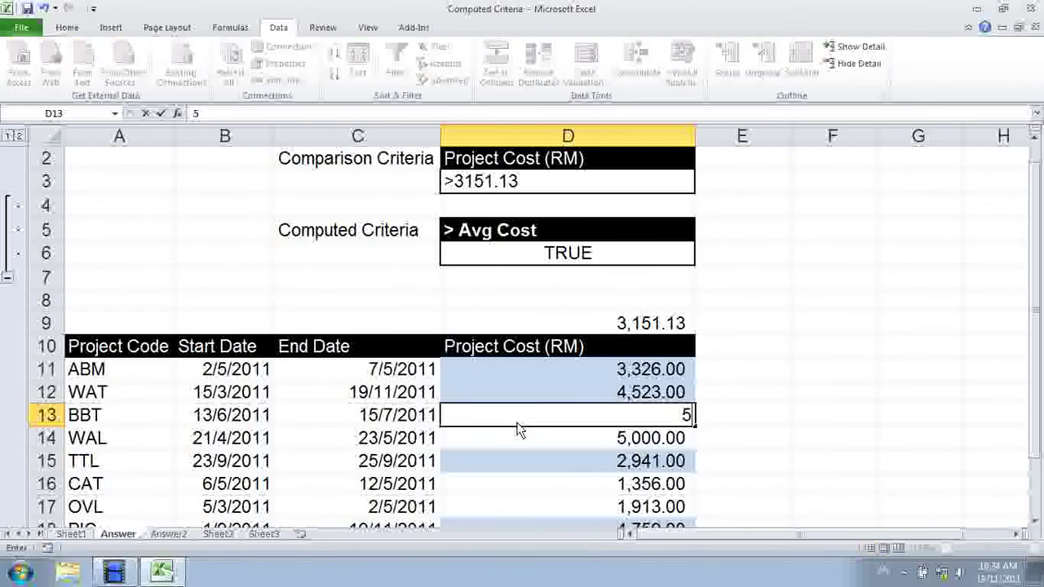
{"action": "type", "text": ",000"}
{"action": "left_click", "coordinate": [513, 460]}
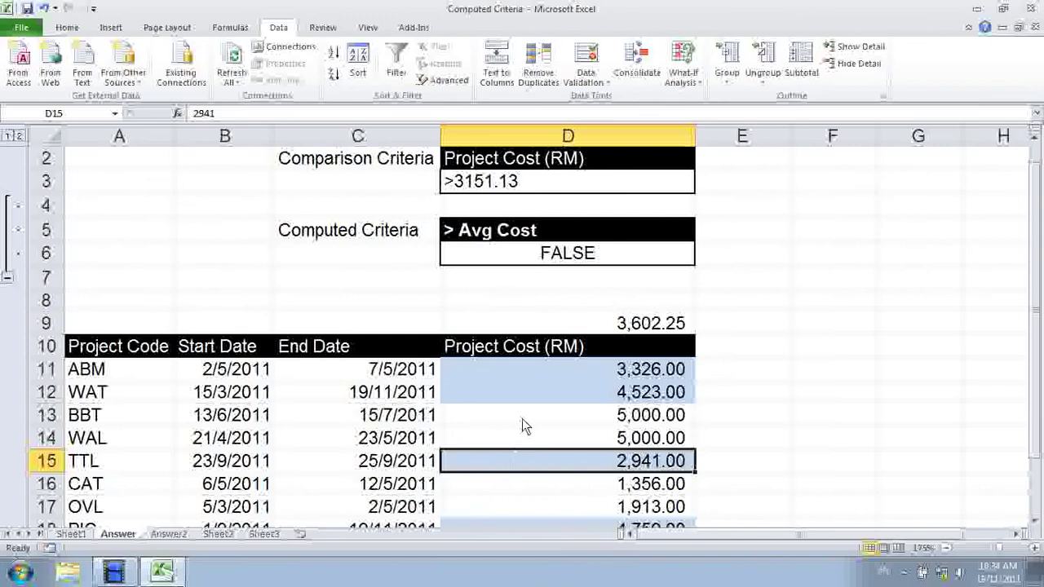
Check the D9 average now reads 3,602.25 and the D6 criterion shows FALSE
{"action": "left_click", "coordinate": [595, 325]}
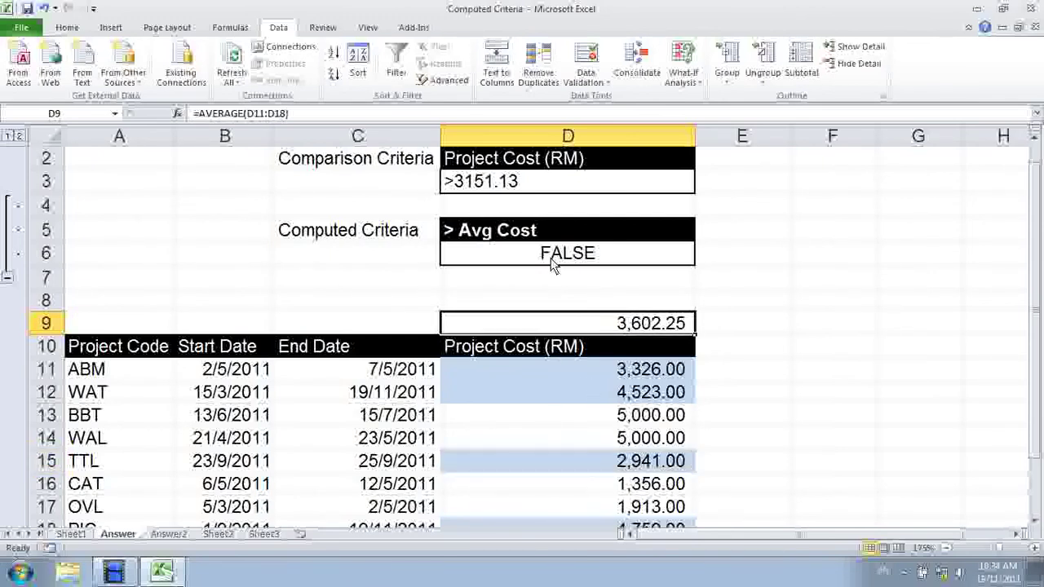
{"action": "left_click", "coordinate": [553, 374]}
{"action": "left_click", "coordinate": [530, 266]}
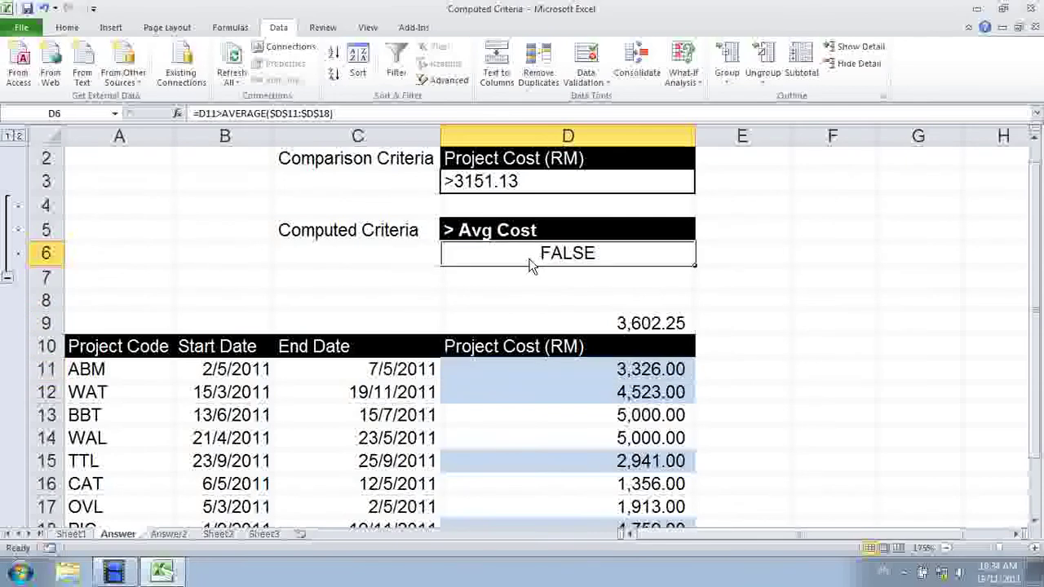
{"action": "left_click", "coordinate": [497, 371]}
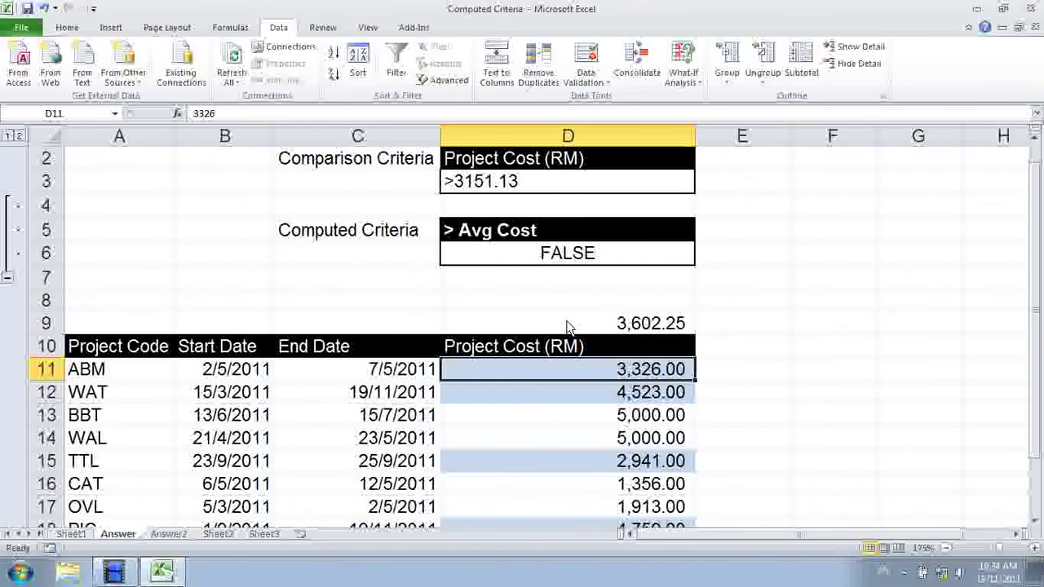
{"action": "left_click", "coordinate": [548, 258]}
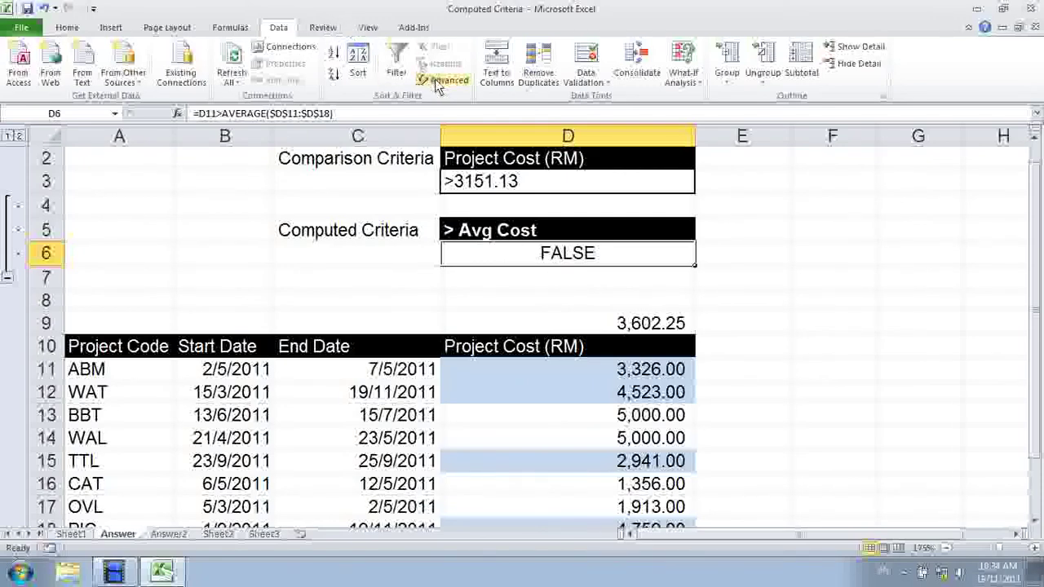
Re-confirm the D6 criterion formula and review the Advanced Filter list and criteria ranges
{"action": "double_click", "coordinate": [528, 259]}
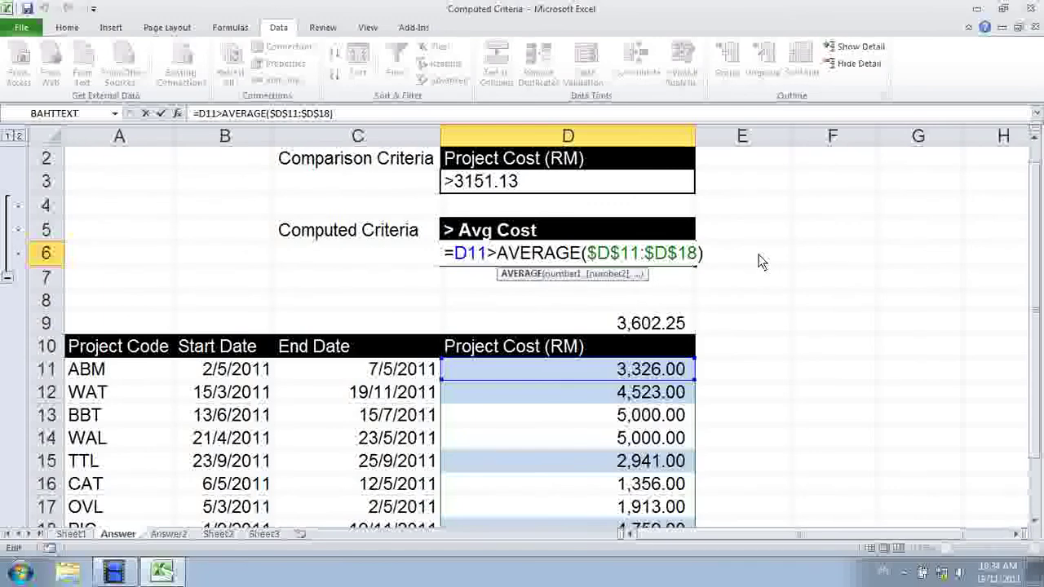
{"action": "key", "text": "ctrl+Return"}
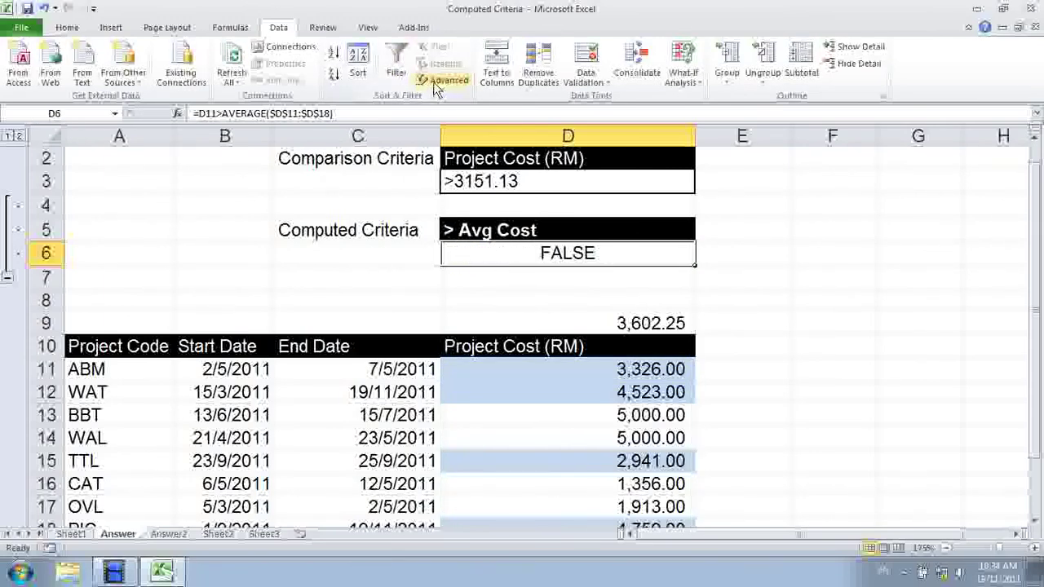
{"action": "left_click", "coordinate": [432, 85]}
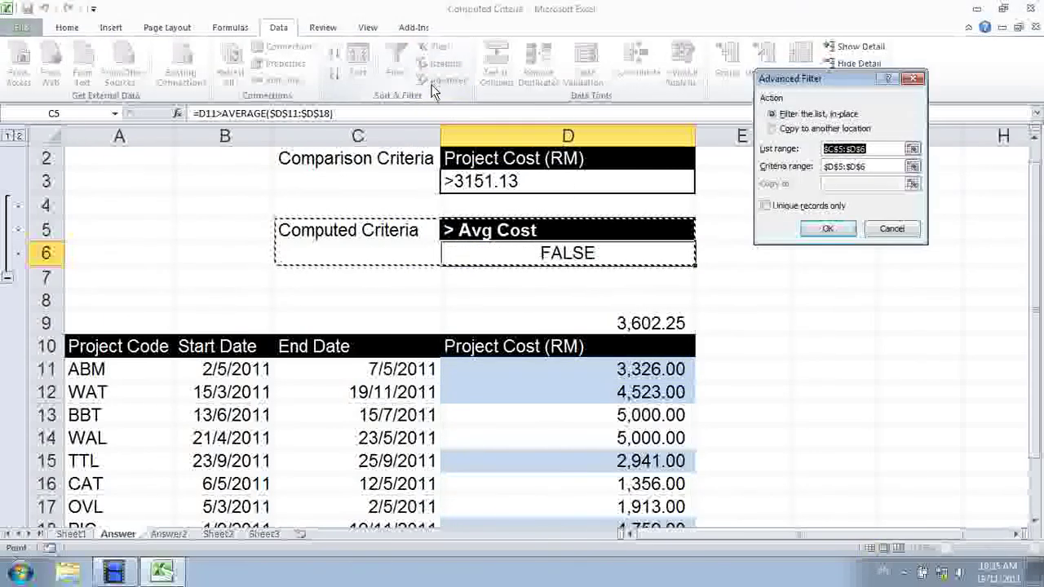
{"action": "left_click", "coordinate": [873, 165]}
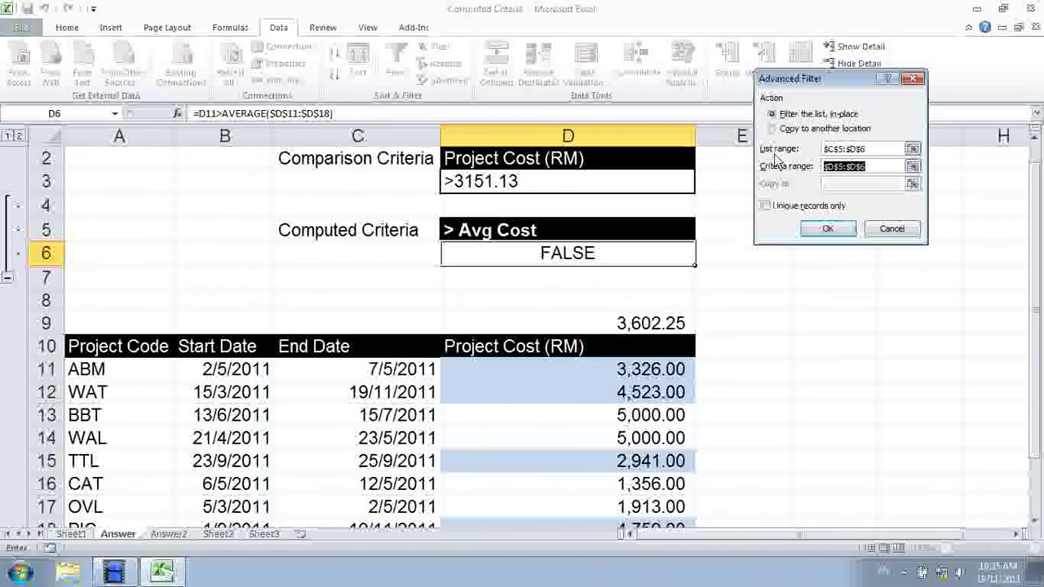
{"action": "left_click", "coordinate": [818, 234]}
{"action": "key", "text": "shift+Tab"}
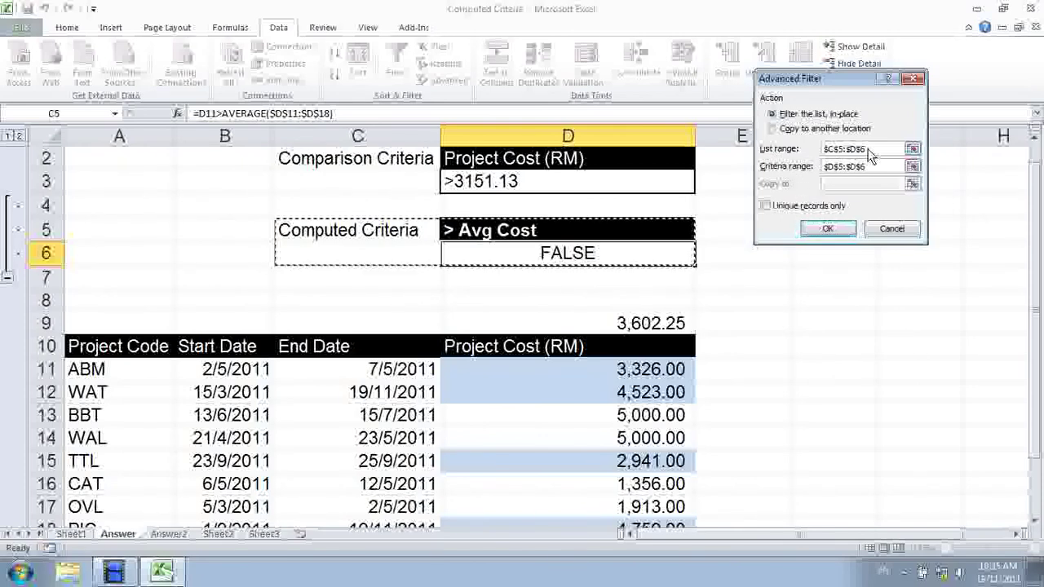
{"action": "left_click", "coordinate": [892, 229]}
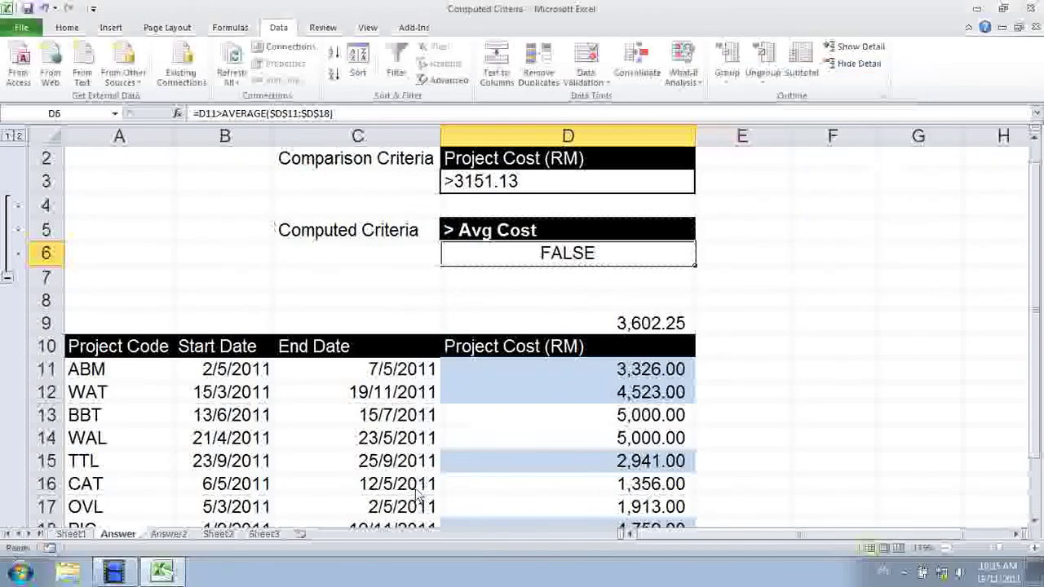
Reopen Advanced Filter from the project list with list $A$10:$D$18 and criteria $D$5:$D$6
{"action": "left_click", "coordinate": [359, 484]}
{"action": "left_click", "coordinate": [433, 78]}
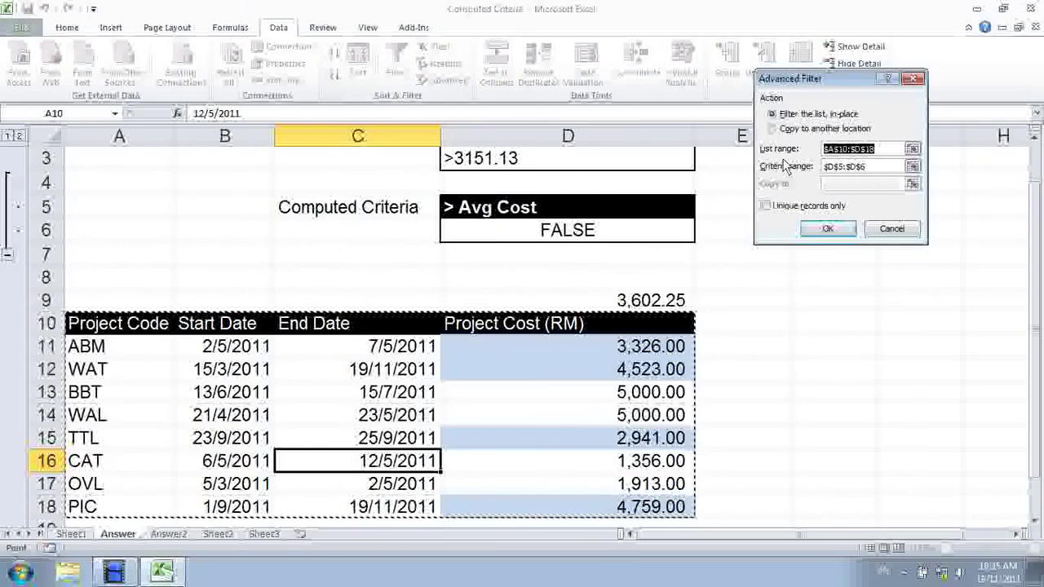
{"action": "left_click", "coordinate": [875, 165]}
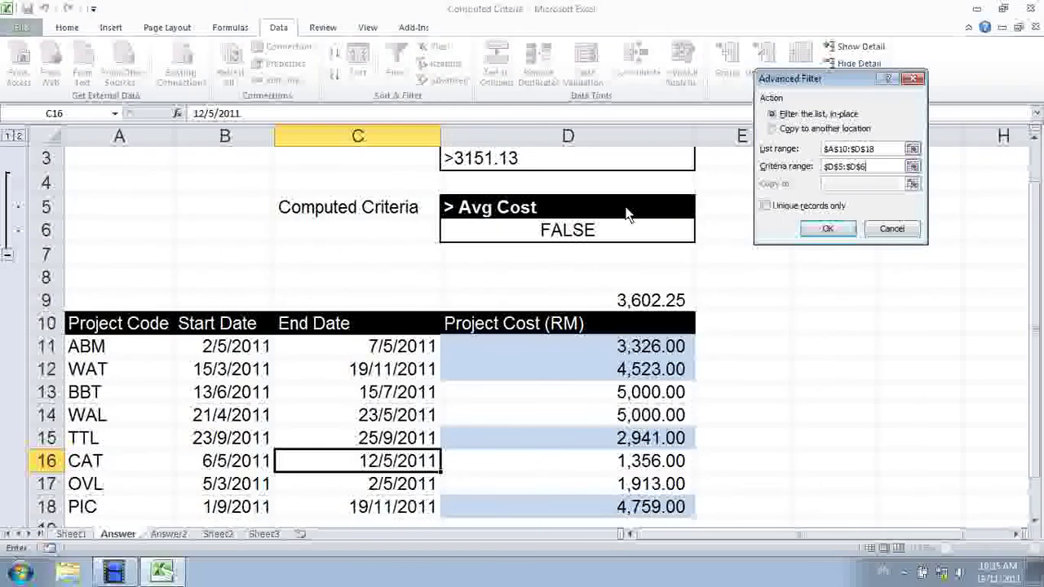
Apply the average-based Advanced Filter and select the remaining WAT, BBT, WAL and PIC costs to verify them
{"action": "left_click", "coordinate": [823, 228]}
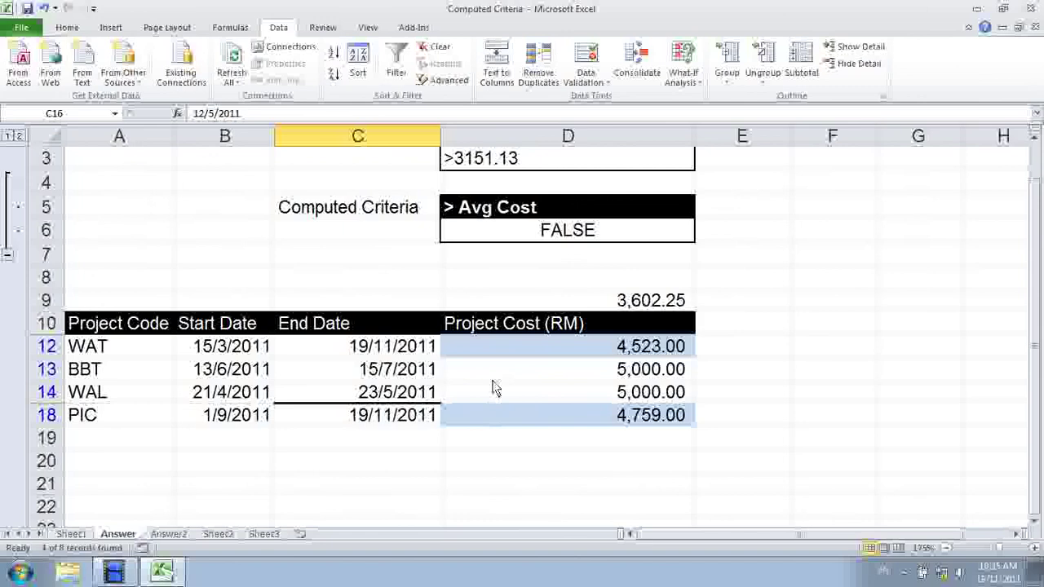
{"action": "left_click_drag", "start_coordinate": [498, 347], "coordinate": [501, 412]}
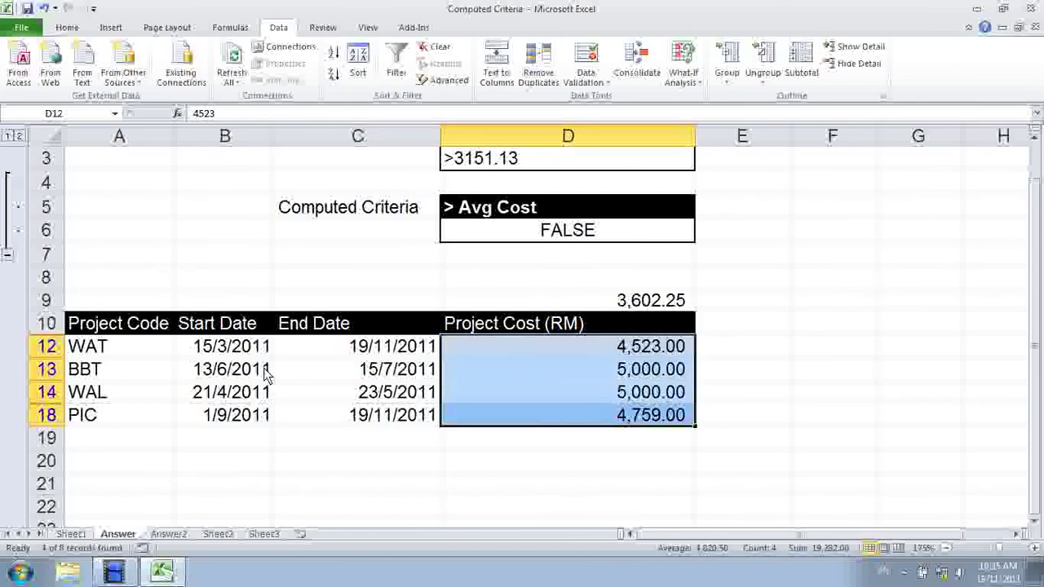
{"action": "left_click", "coordinate": [571, 415]}
{"action": "left_click", "coordinate": [573, 350], "text": "ctrl"}
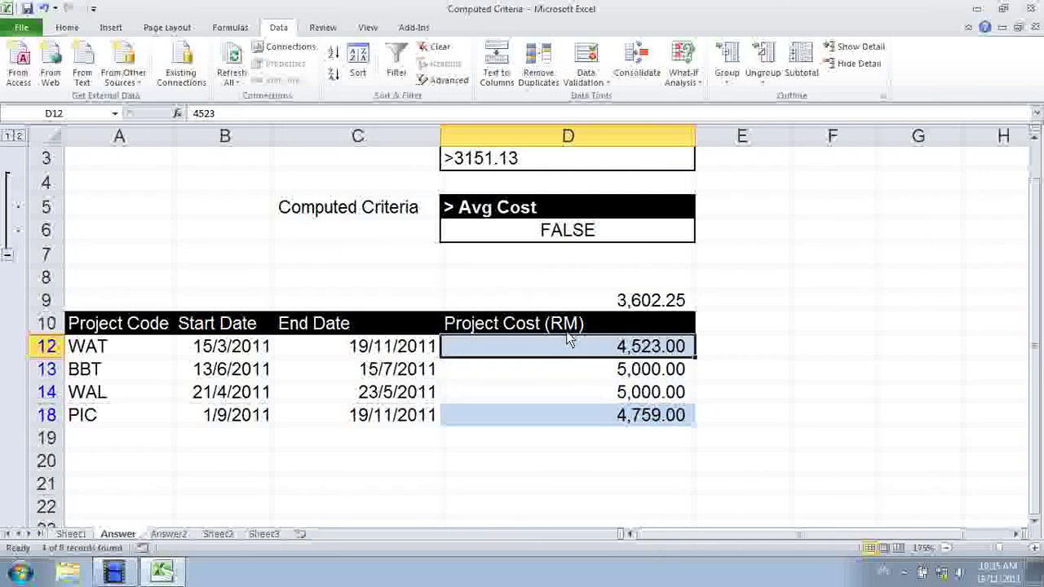